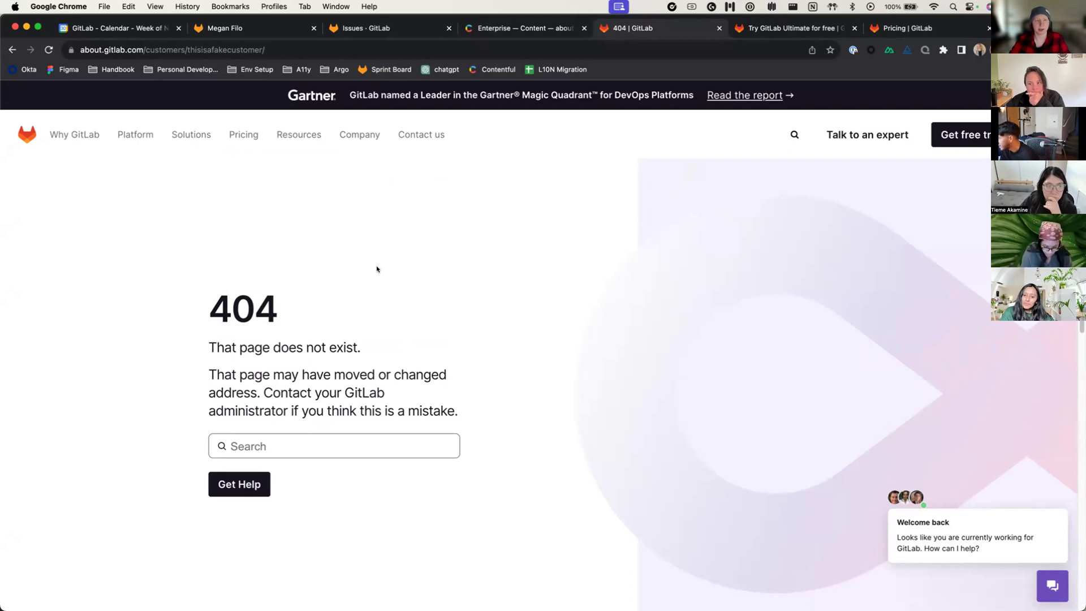
# Examine the not-found page for the fake customer address from its header down to its footer.
pyautogui.scroll(-6, 377, 269)
pyautogui.scroll(10, 291, 213)
pyautogui.scroll(-15, 291, 214)
pyautogui.scroll(15, 319, 270)
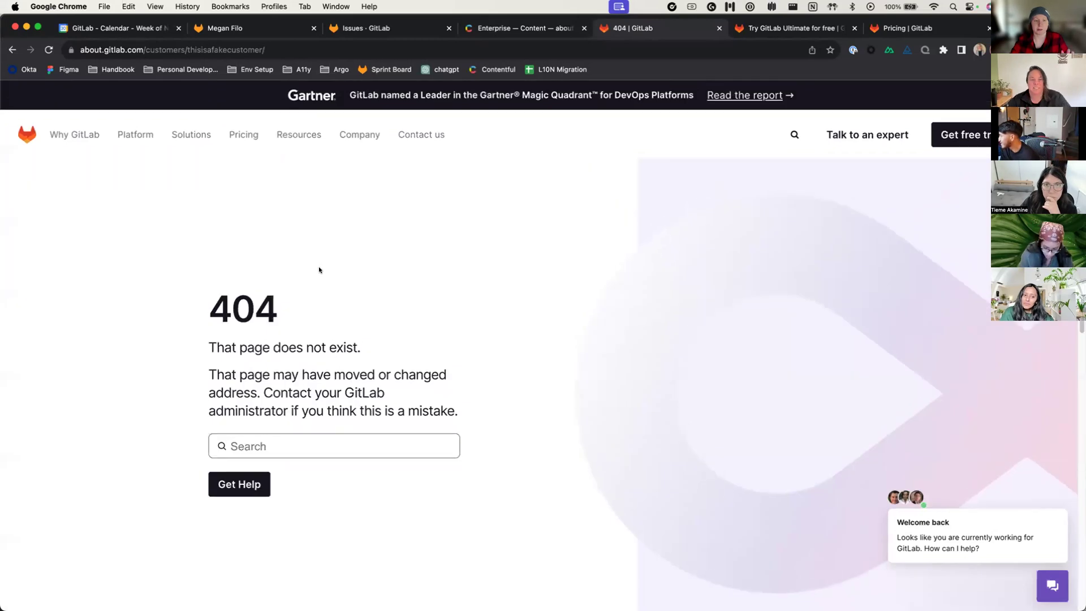
pyautogui.scroll(-15, 319, 270)
pyautogui.scroll(15, 319, 270)
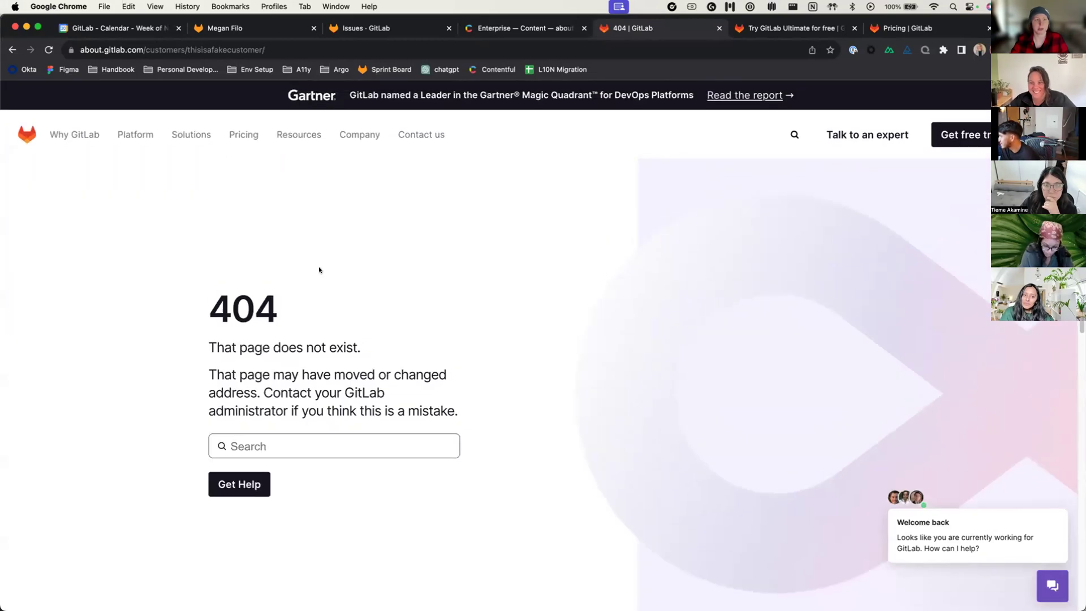
pyautogui.click(247, 49)
pyautogui.moveTo(192, 134)
pyautogui.scroll(-5, 128, 218)
pyautogui.scroll(-10, 129, 222)
pyautogui.scroll(15, 127, 261)
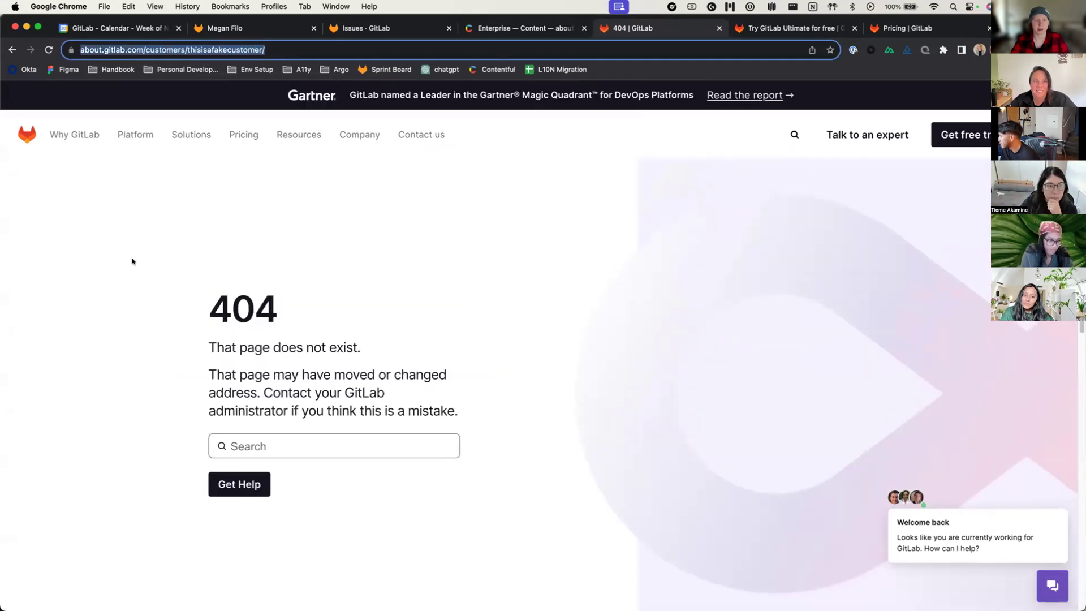
# Check the GitLab Ultimate free trial page, return to the not-found page and review it down to the footer.
pyautogui.hotkey('ctrl', 'Tab')
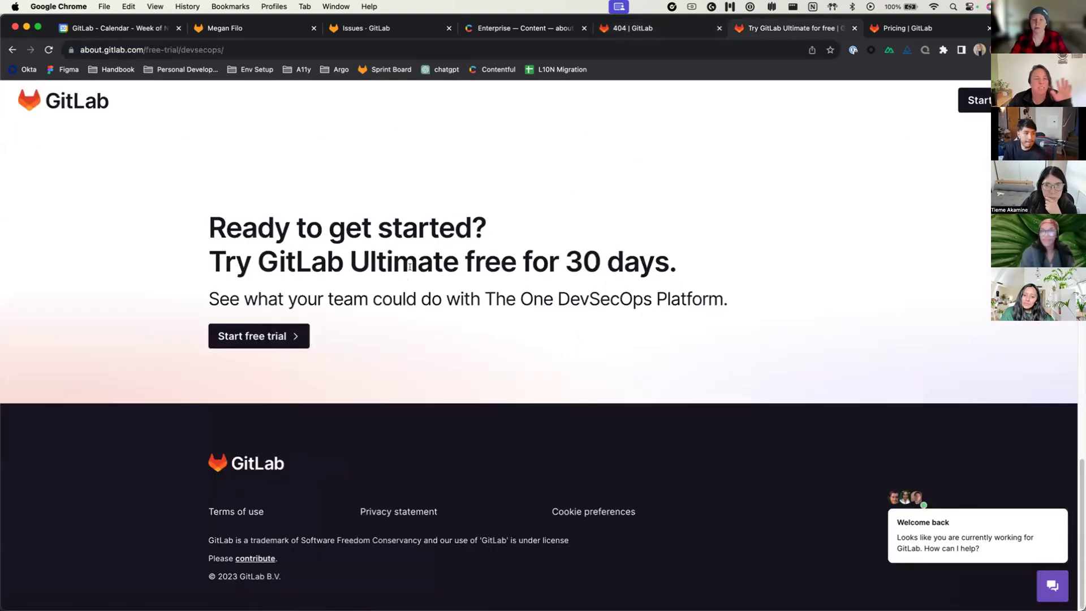
pyautogui.click(637, 31)
pyautogui.scroll(-10, 395, 291)
pyautogui.scroll(10, 395, 293)
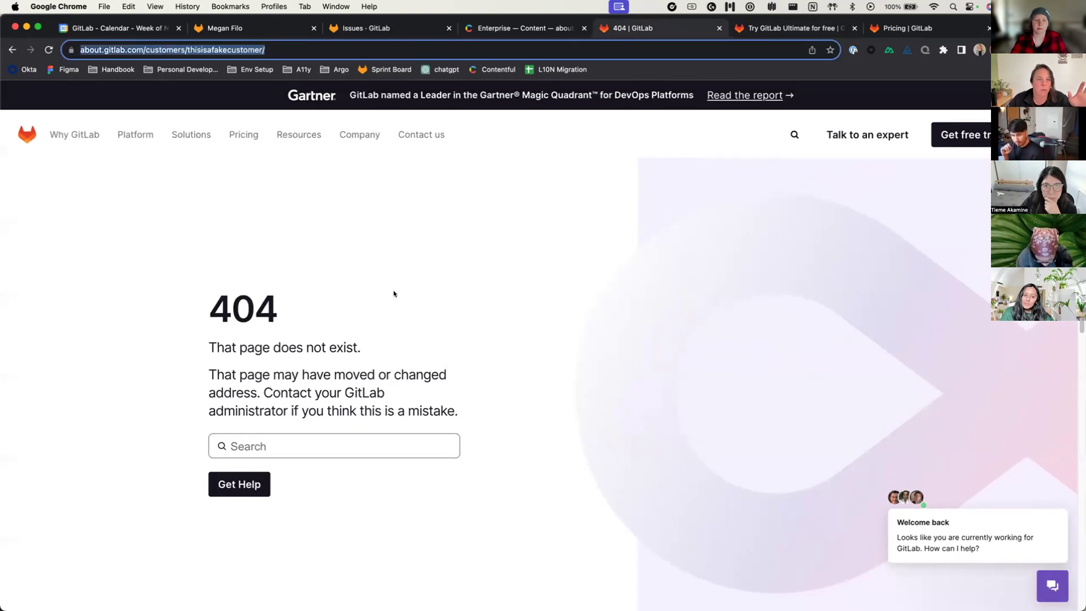
# Load about.gitlab.com/testing/ in place of the fake customer address and look through the page down to its footer.
pyautogui.click(277, 46)
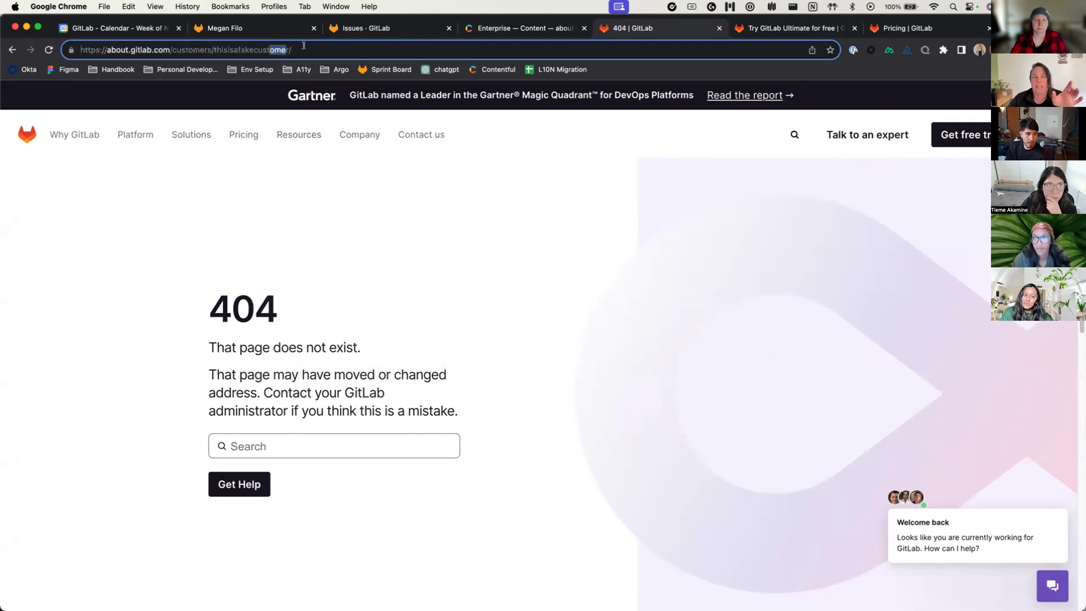
pyautogui.moveTo(289, 50); pyautogui.dragTo(173, 50)
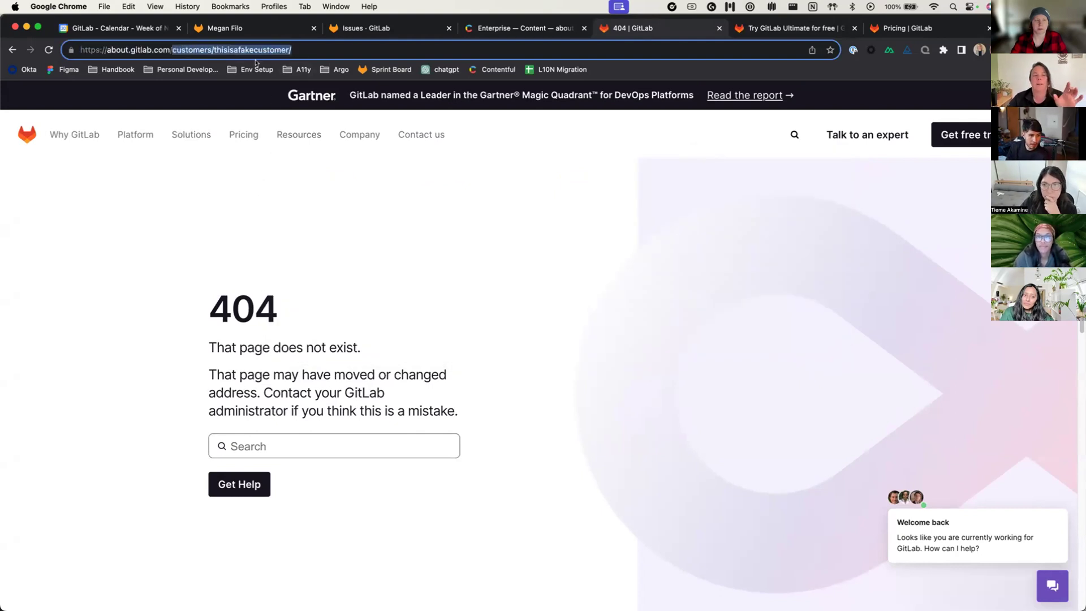
pyautogui.write('testing/')
pyautogui.press('Return')
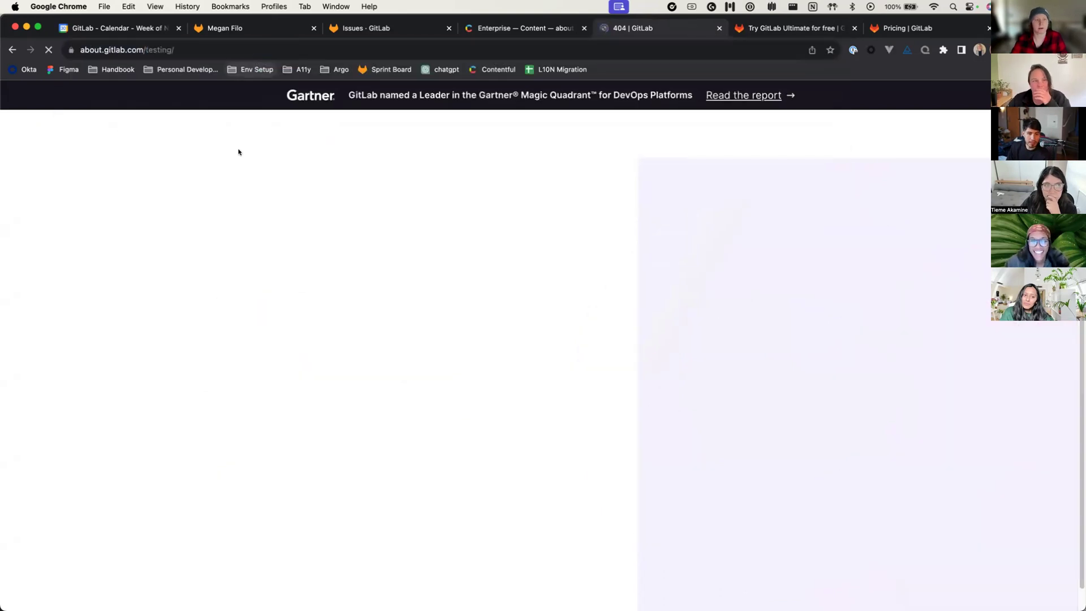
pyautogui.scroll(-10, 266, 235)
pyautogui.scroll(10, 266, 235)
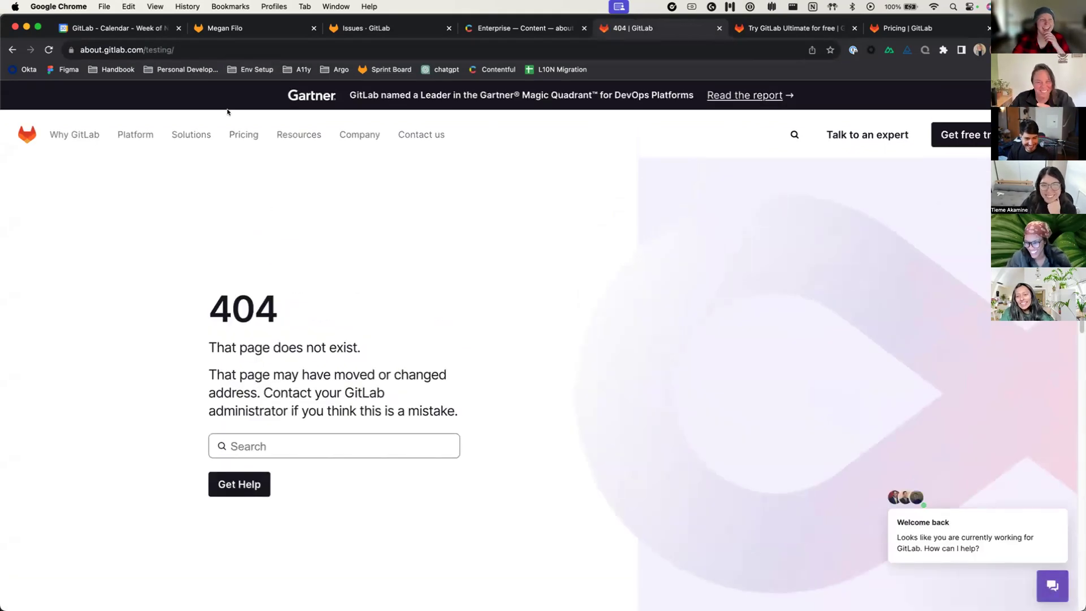
# Change the address path from testing to 404/ and load about.gitlab.com/404/.
pyautogui.moveTo(174, 50); pyautogui.dragTo(146, 50)
pyautogui.write('404/')
pyautogui.press('Return')
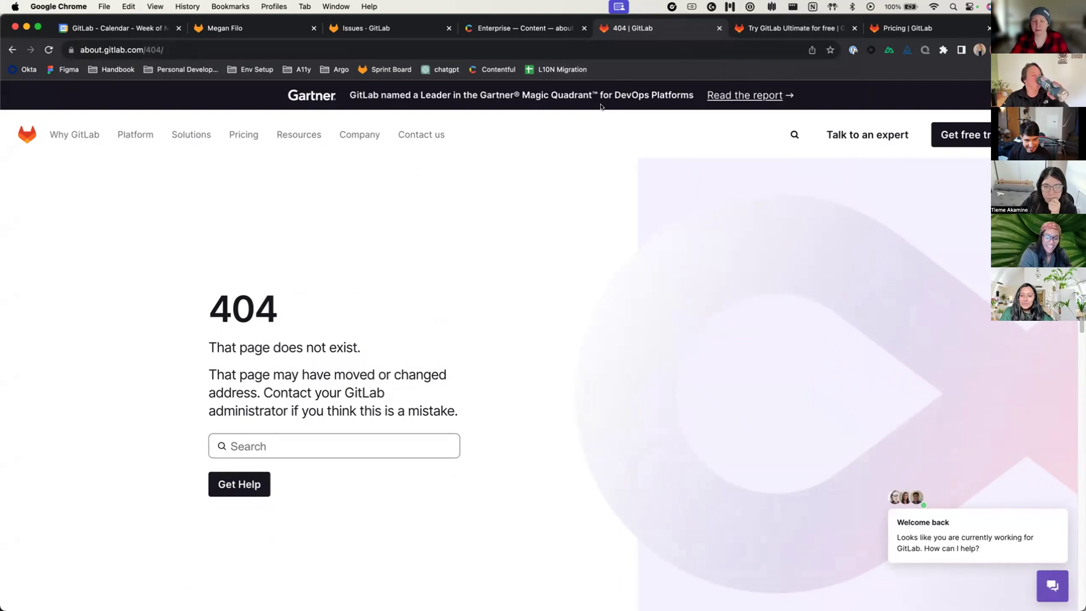
# Review the footer and closing sections of the GitLab Ultimate free trial page.
pyautogui.click(764, 32)
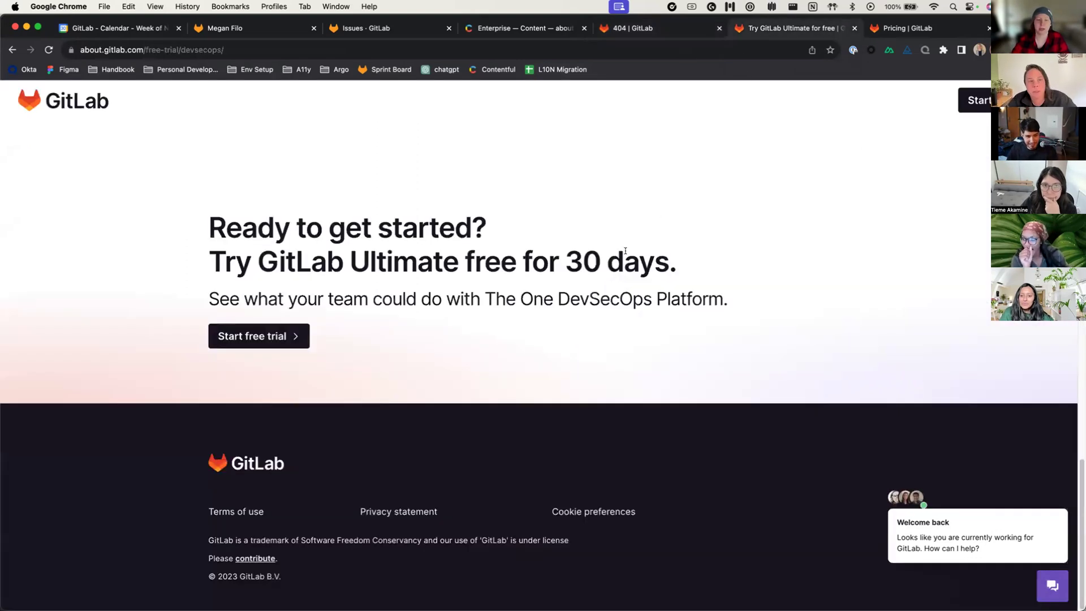
pyautogui.scroll(2, 508, 397)
pyautogui.scroll(-2, 508, 394)
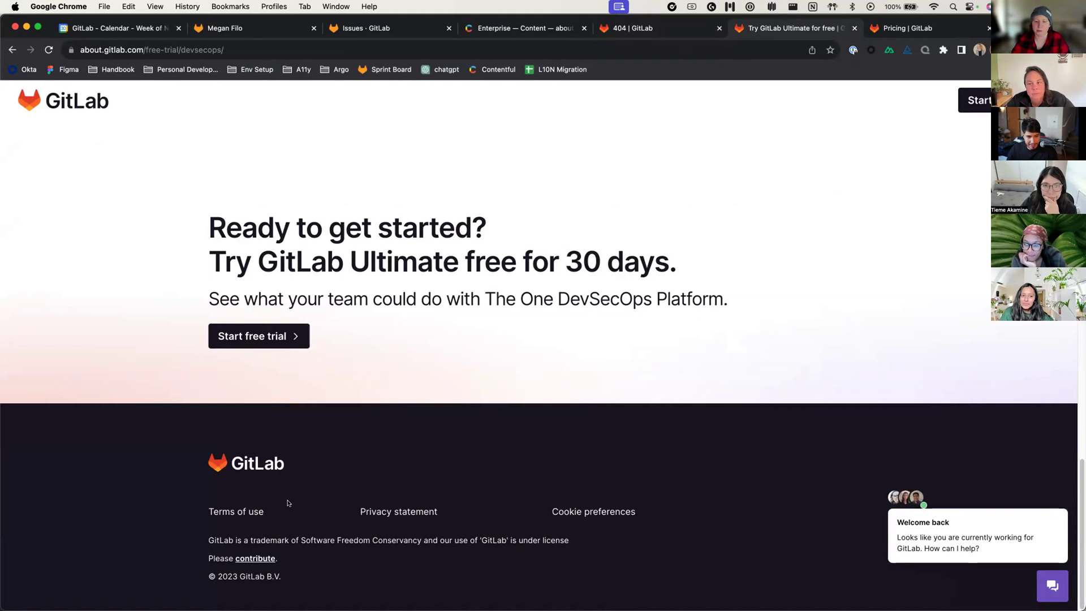
pyautogui.scroll(4, 288, 503)
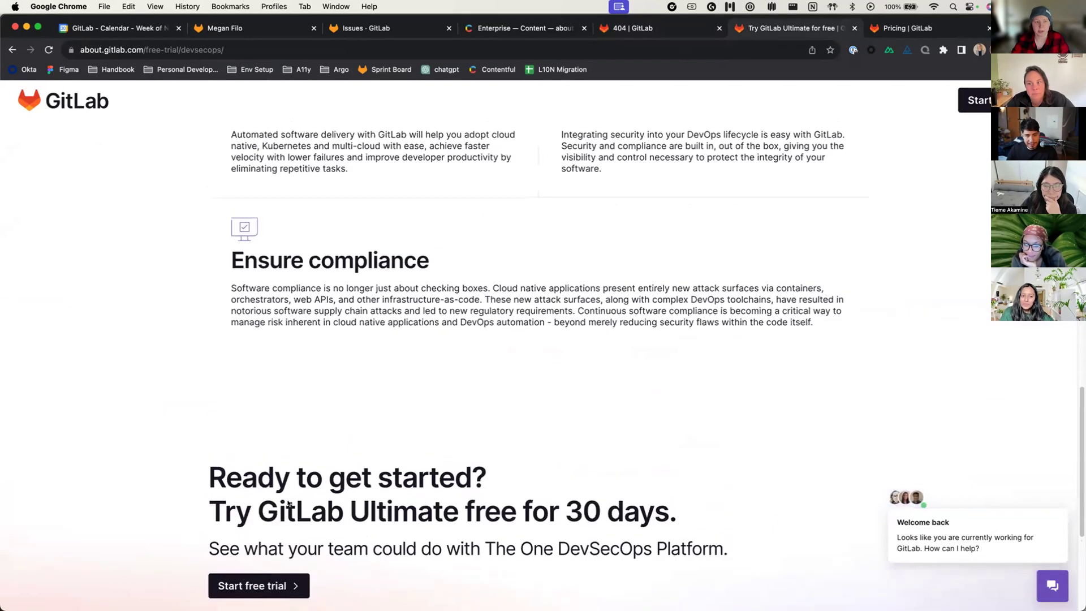
pyautogui.scroll(-4, 275, 505)
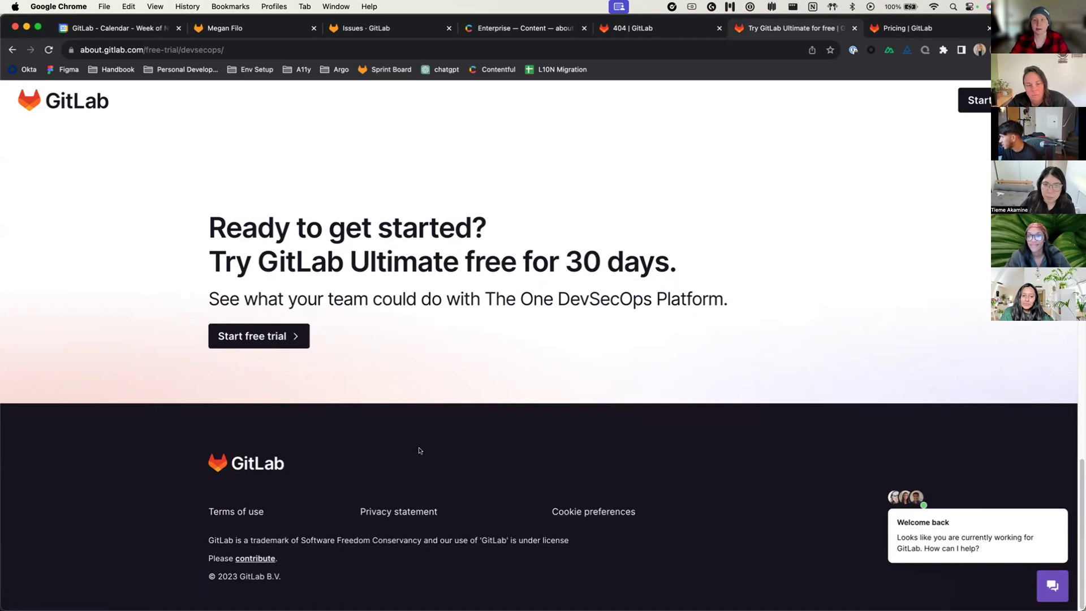
# Load localhost:3000/customers in place of the local pricing page and open the page's Contentful entry from its footer's edit link.
pyautogui.click(892, 30)
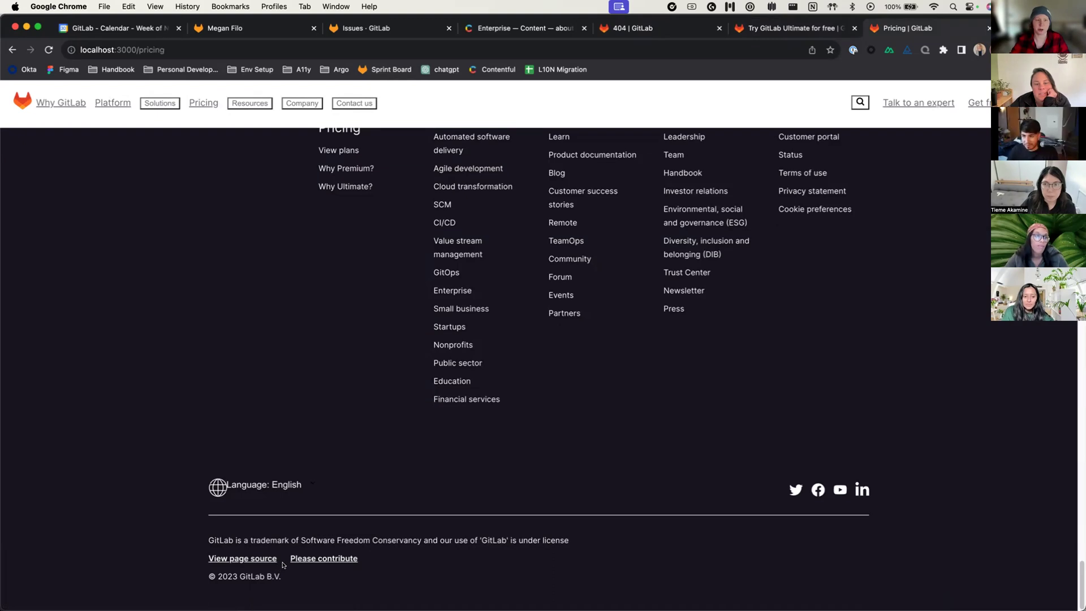
pyautogui.moveTo(144, 50); pyautogui.dragTo(186, 58)
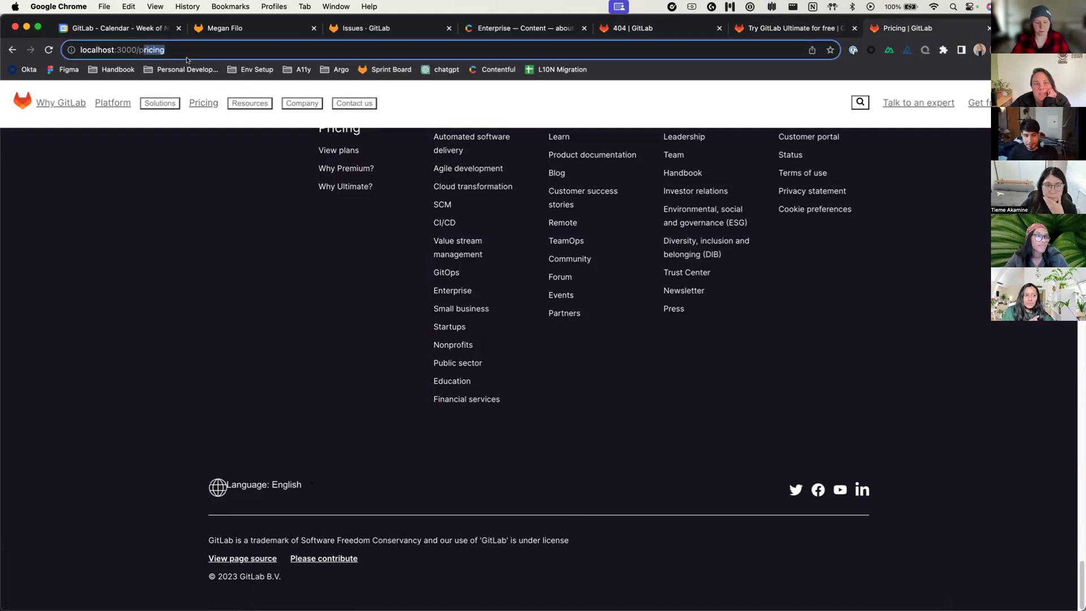
pyautogui.press('BackSpace')
pyautogui.press('BackSpace')
pyautogui.write('customers')
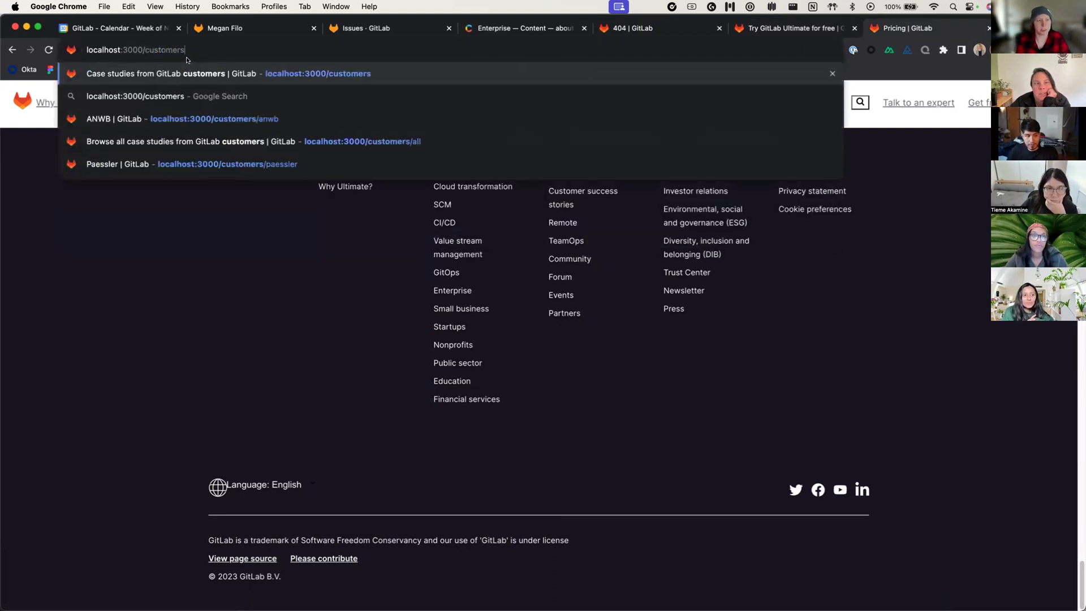
pyautogui.press('Return')
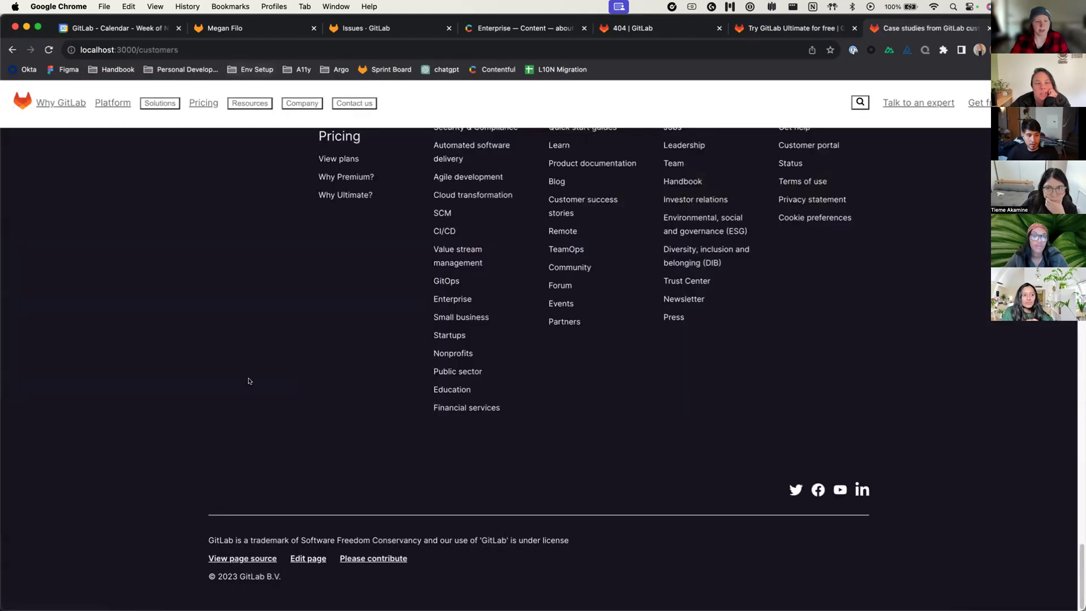
pyautogui.click(305, 551)
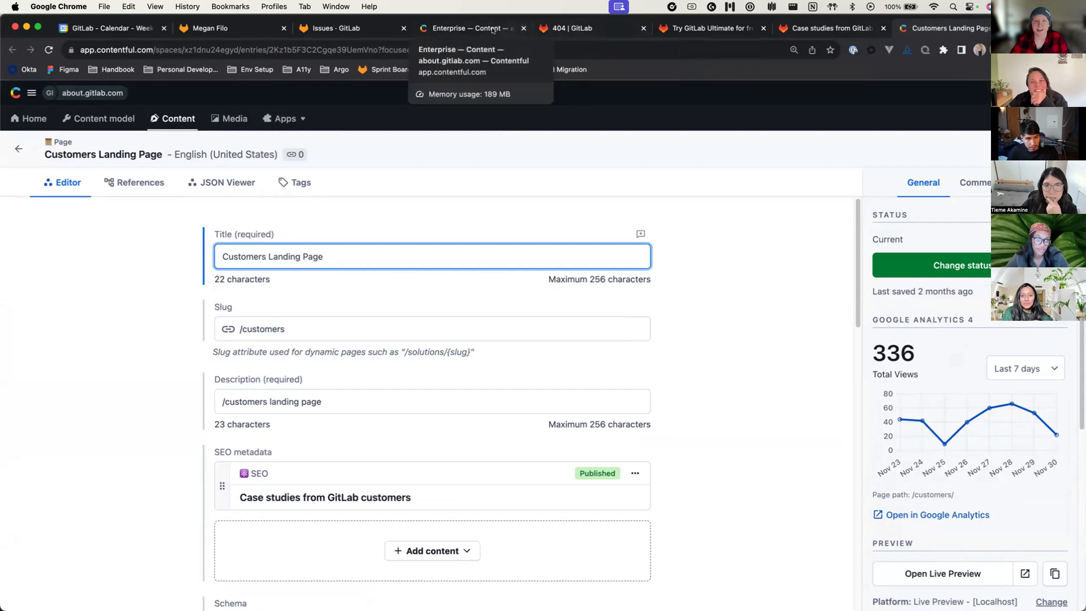
# Switch to the Enterprise page entry in Contentful and look through its fields and page content blocks.
pyautogui.click(458, 28)
pyautogui.scroll(10, 317, 241)
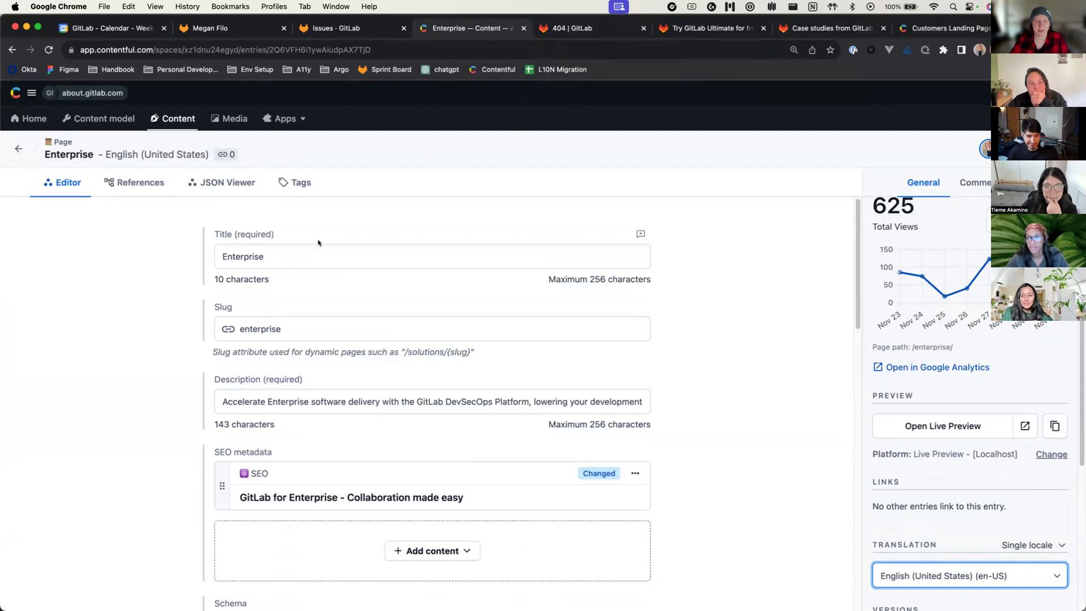
pyautogui.scroll(-15, 483, 326)
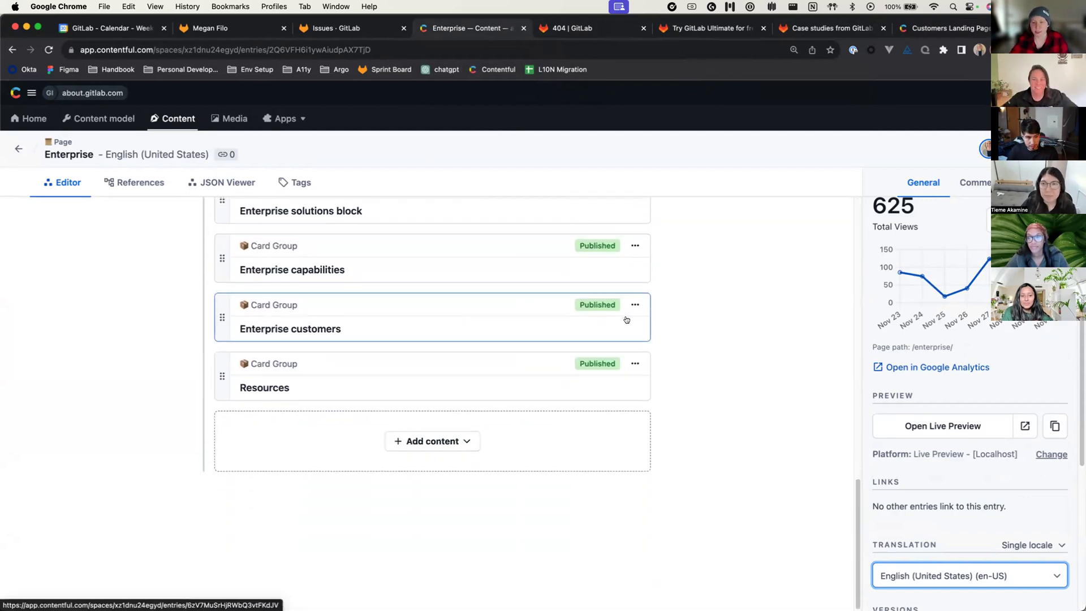
pyautogui.scroll(5, 500, 310)
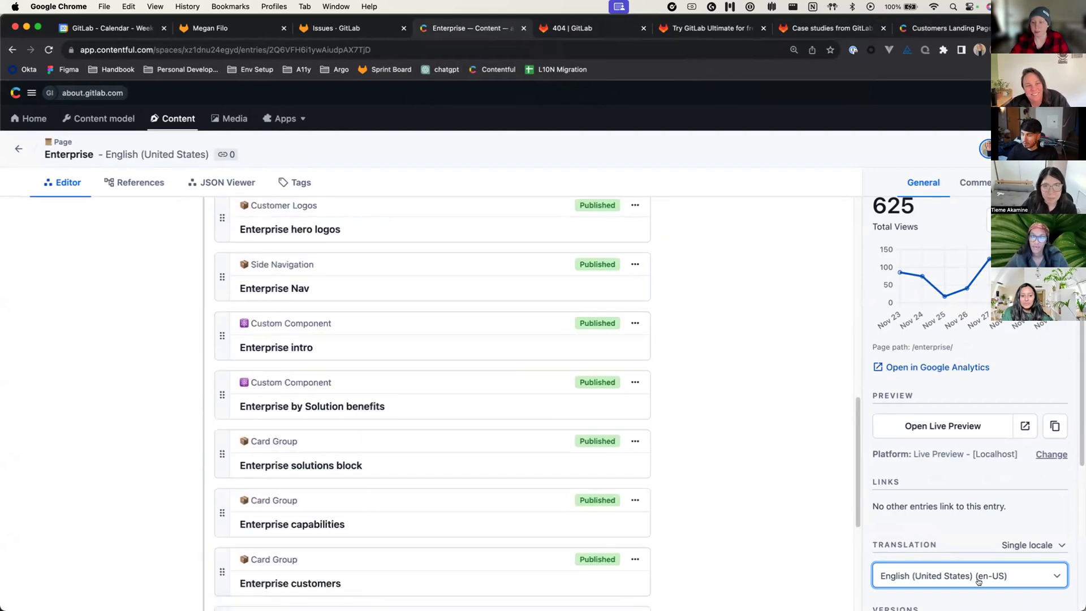
# Switch the Enterprise entry's translation locale to French (France) (fr-FR).
pyautogui.scroll(-3, 978, 581)
pyautogui.click(942, 424)
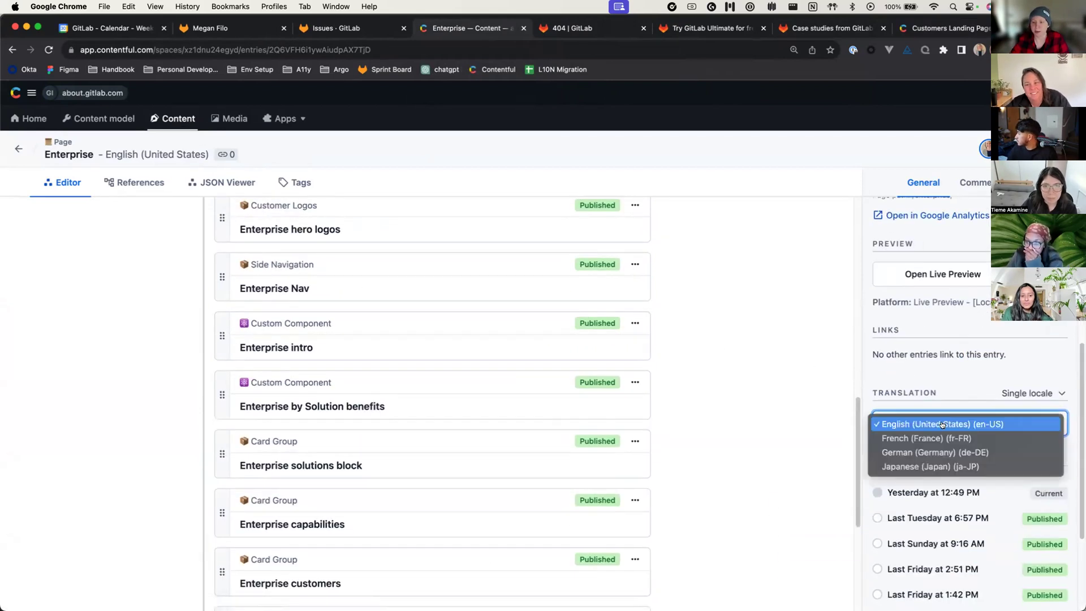
pyautogui.click(941, 433)
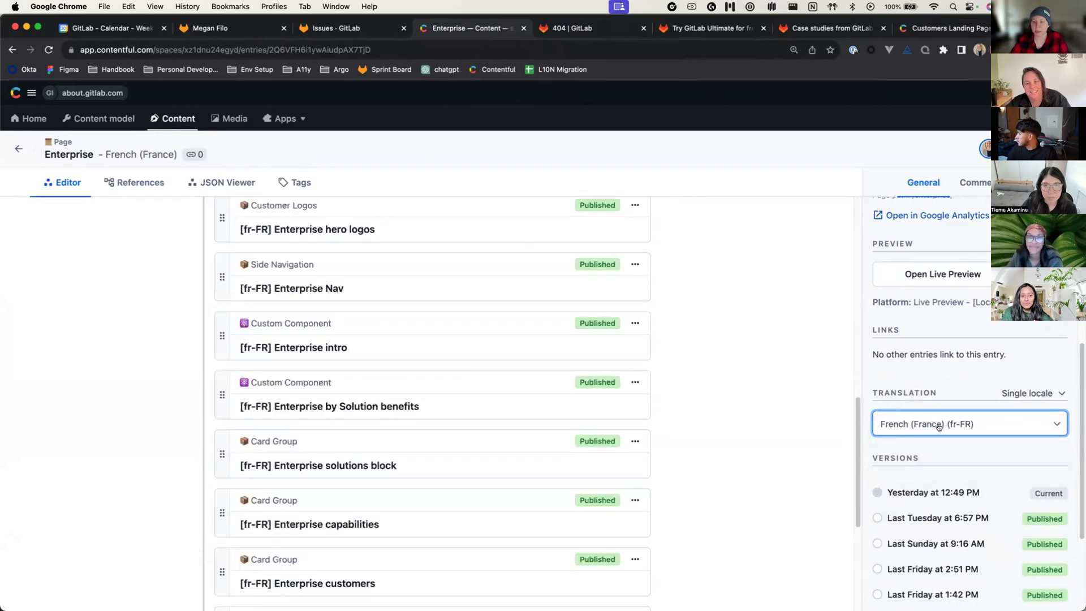
pyautogui.click(940, 427)
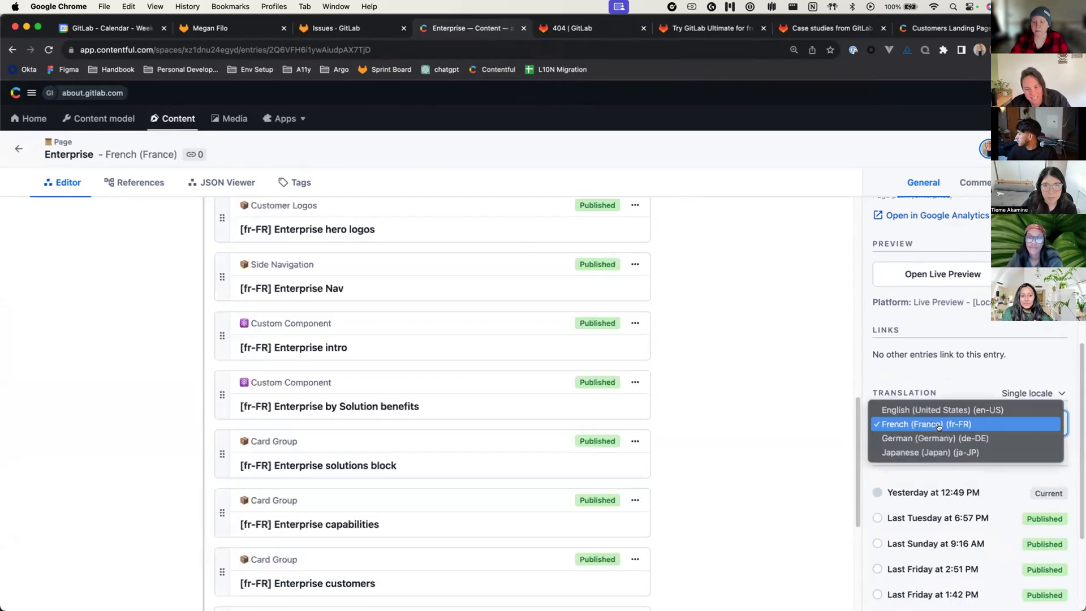
pyautogui.click(782, 394)
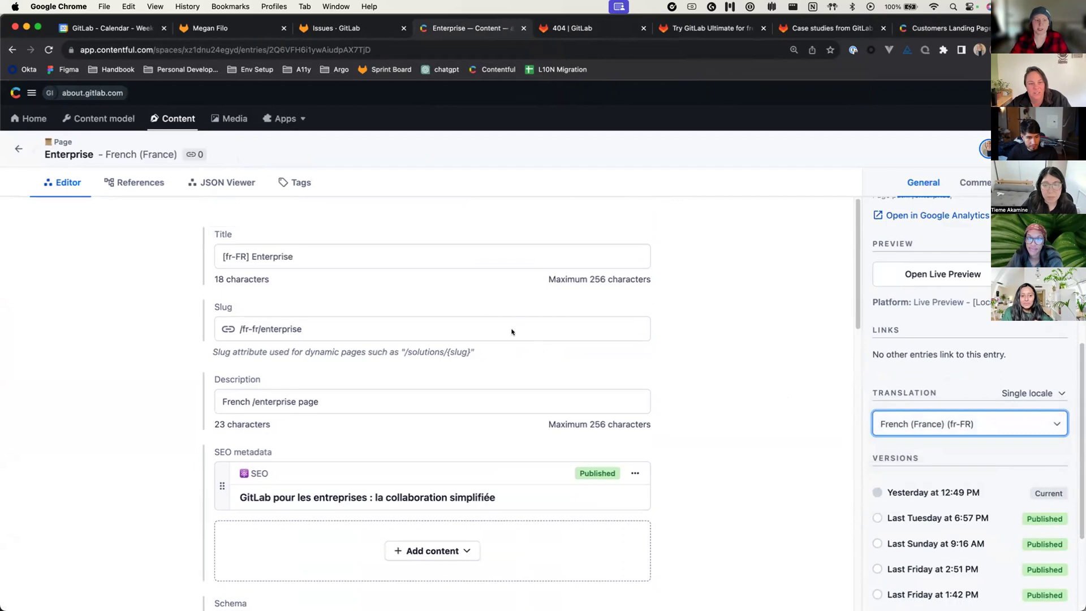
# Examine the French Enterprise entry's title prefix and its list of page content blocks.
pyautogui.click(260, 259)
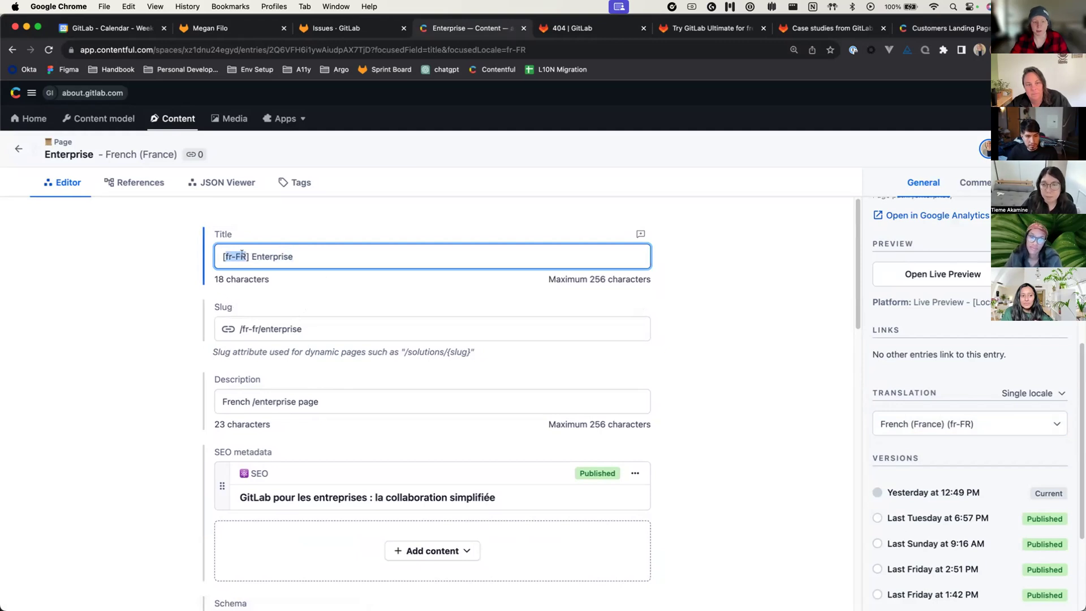
pyautogui.scroll(-6, 247, 283)
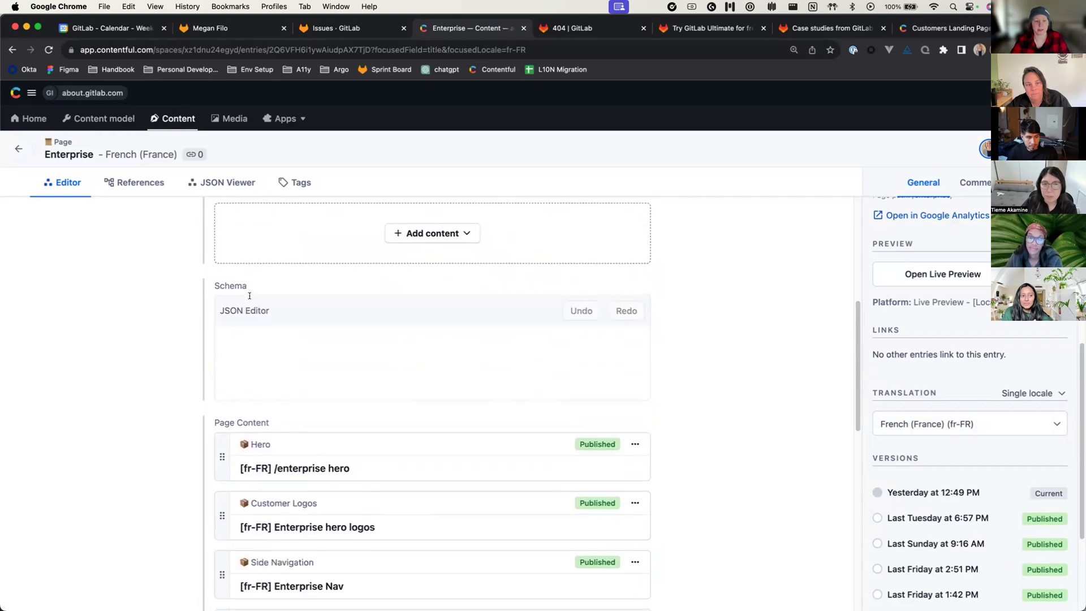
pyautogui.scroll(-2, 249, 296)
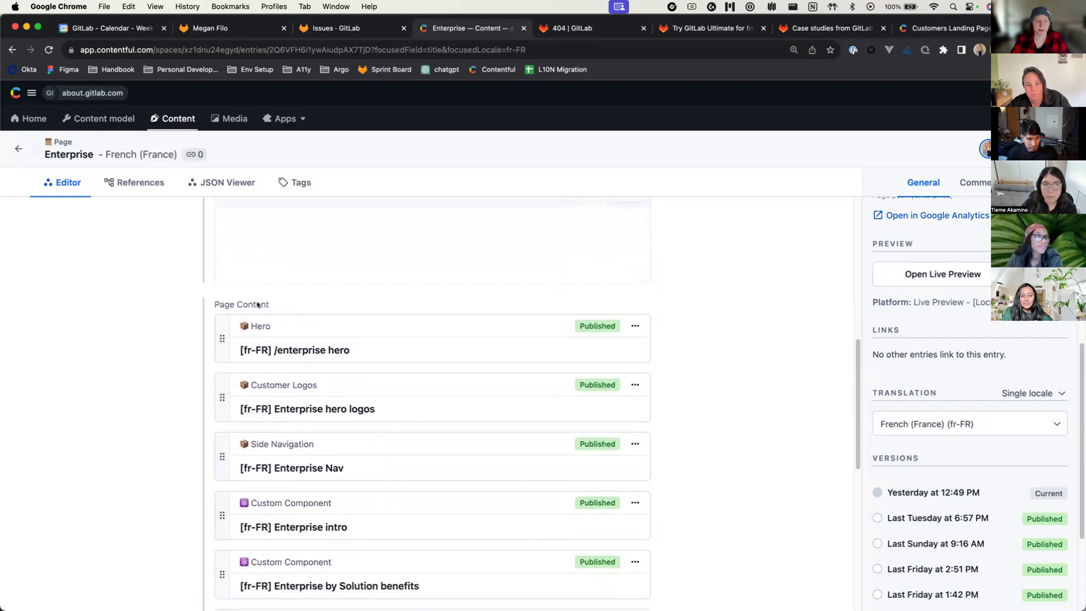
# Open the [fr-FR] Enterprise hero logos entry, switch its locale to English (United States) (en-US) and look through its fields.
pyautogui.click(288, 368)
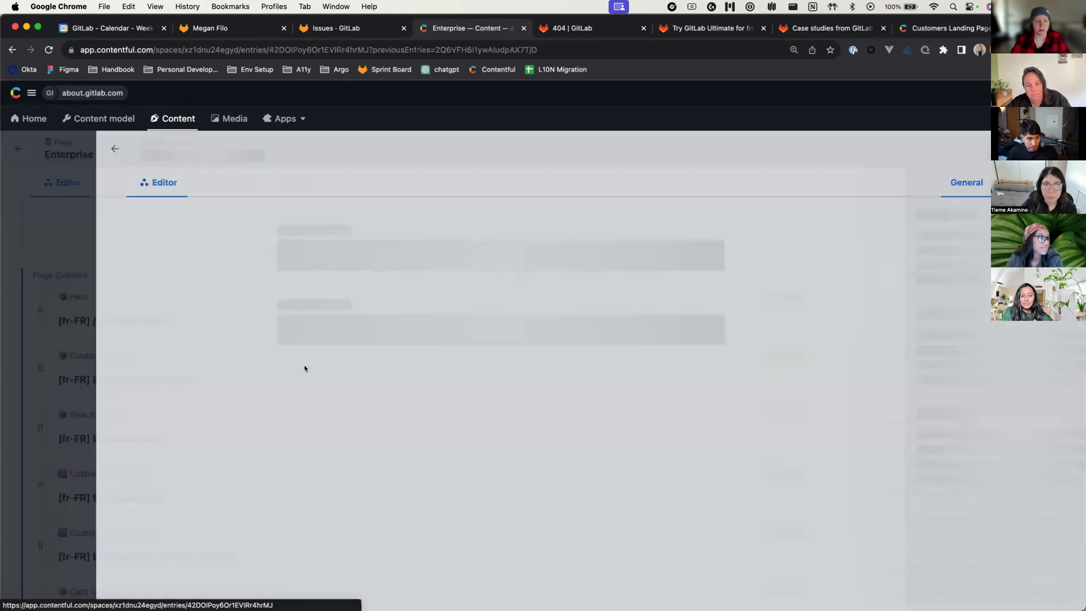
pyautogui.click(965, 549)
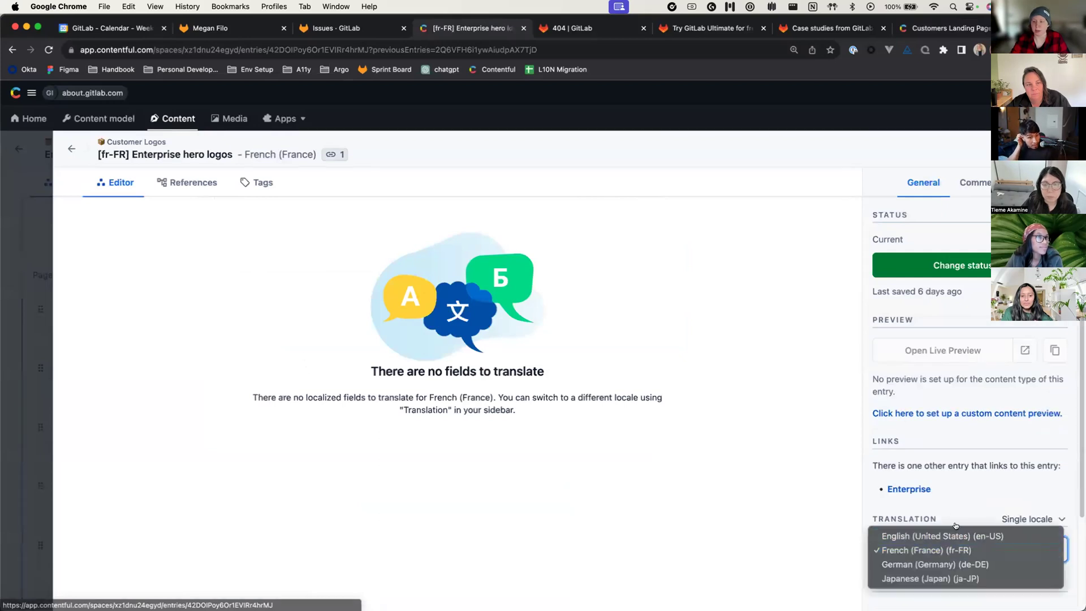
pyautogui.click(955, 536)
pyautogui.scroll(-10, 548, 369)
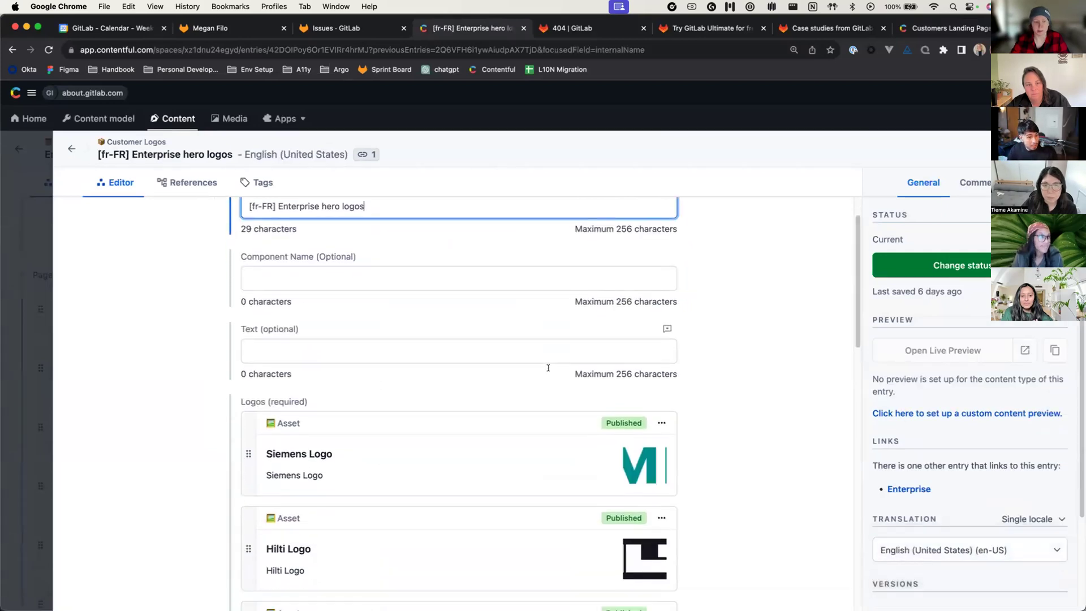
pyautogui.scroll(-3, 548, 368)
pyautogui.scroll(3, 548, 368)
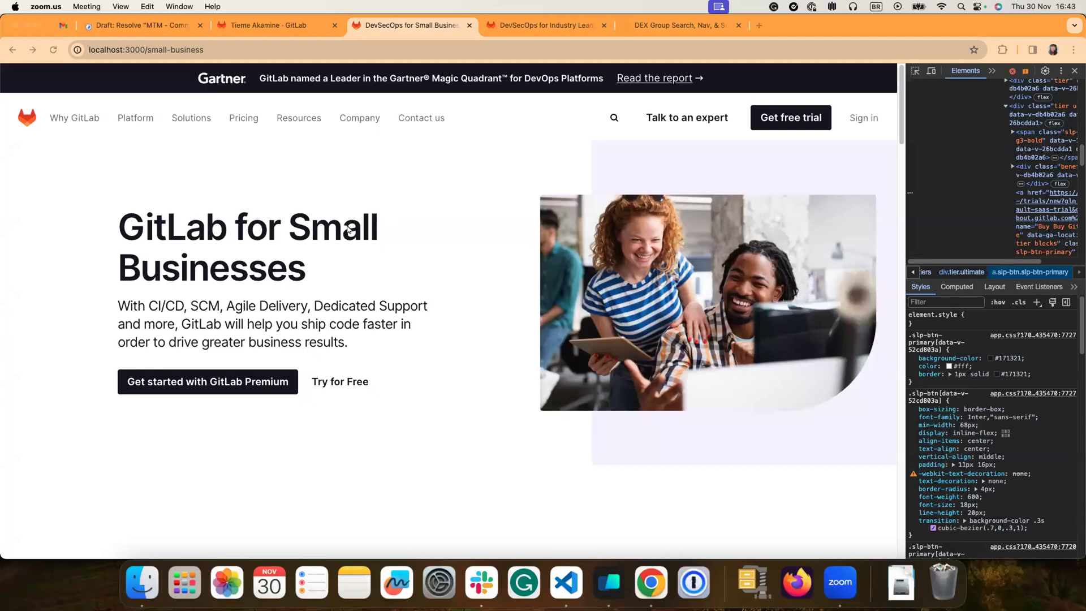
# Examine the local small-business page from its hero through capabilities, case studies and pricing down to the footer.
pyautogui.scroll(-1, 389, 232)
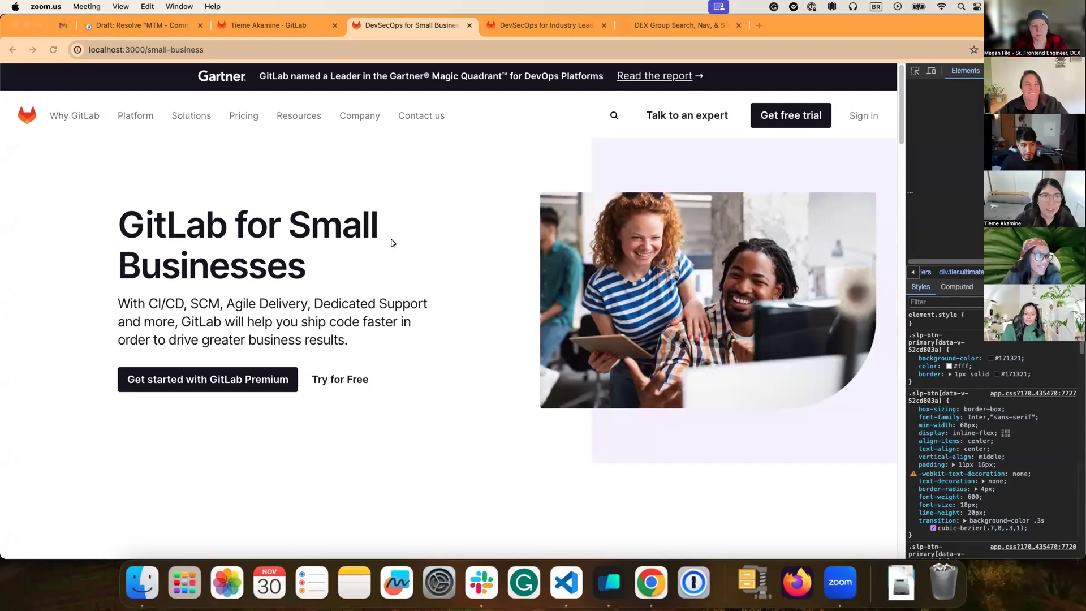
pyautogui.scroll(-10, 385, 239)
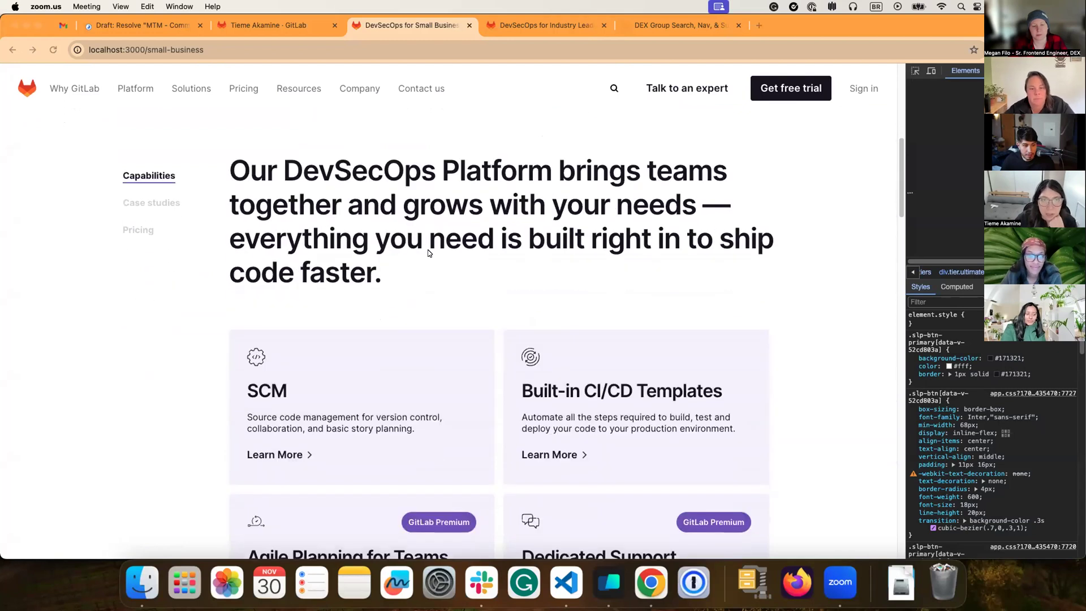
pyautogui.scroll(-5, 433, 237)
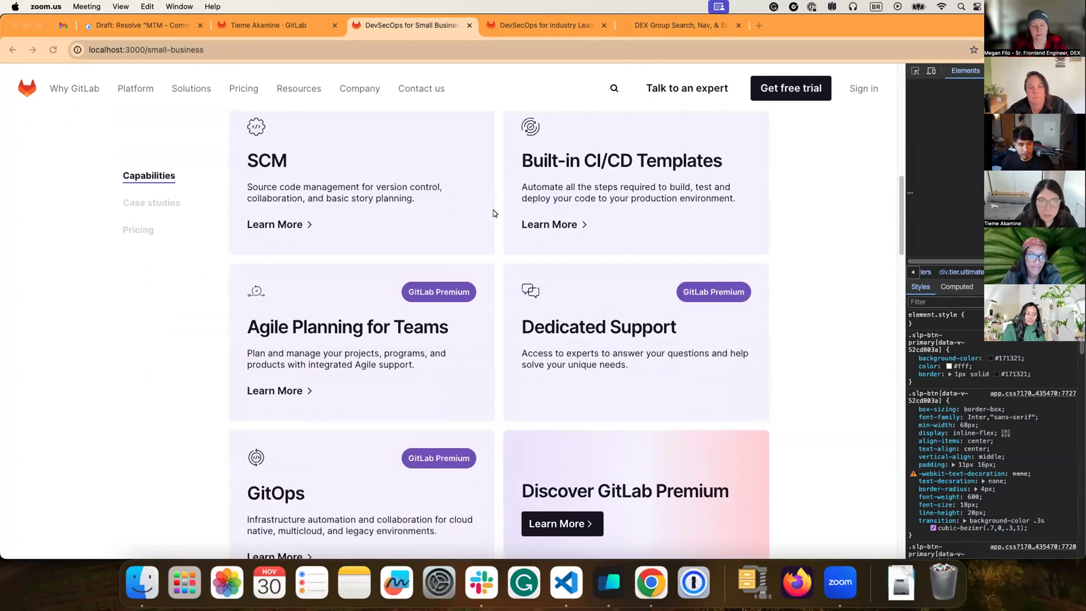
pyautogui.scroll(-2, 501, 217)
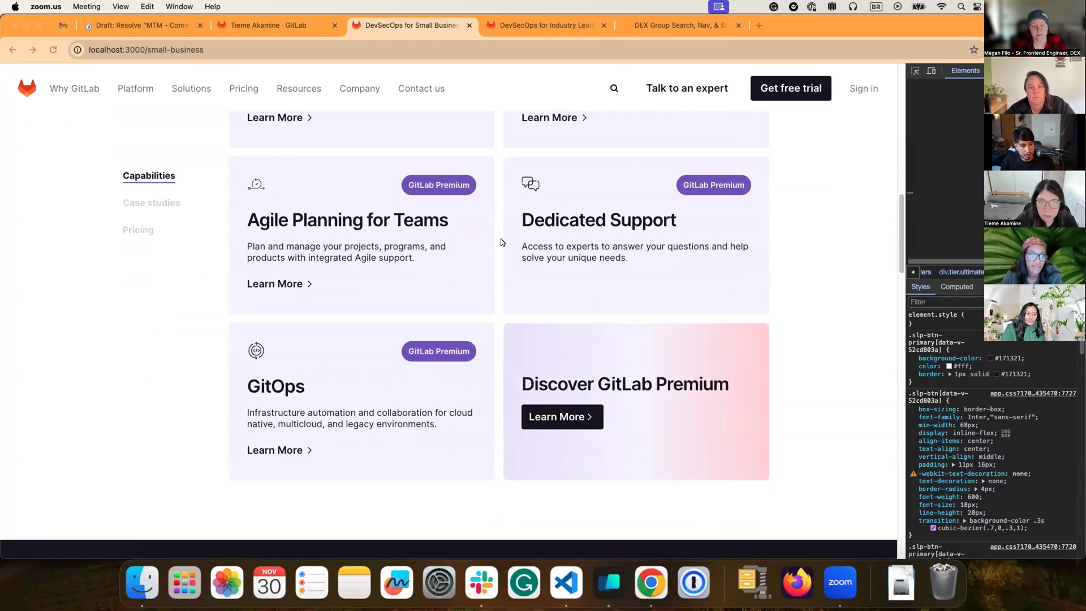
pyautogui.scroll(-5, 500, 237)
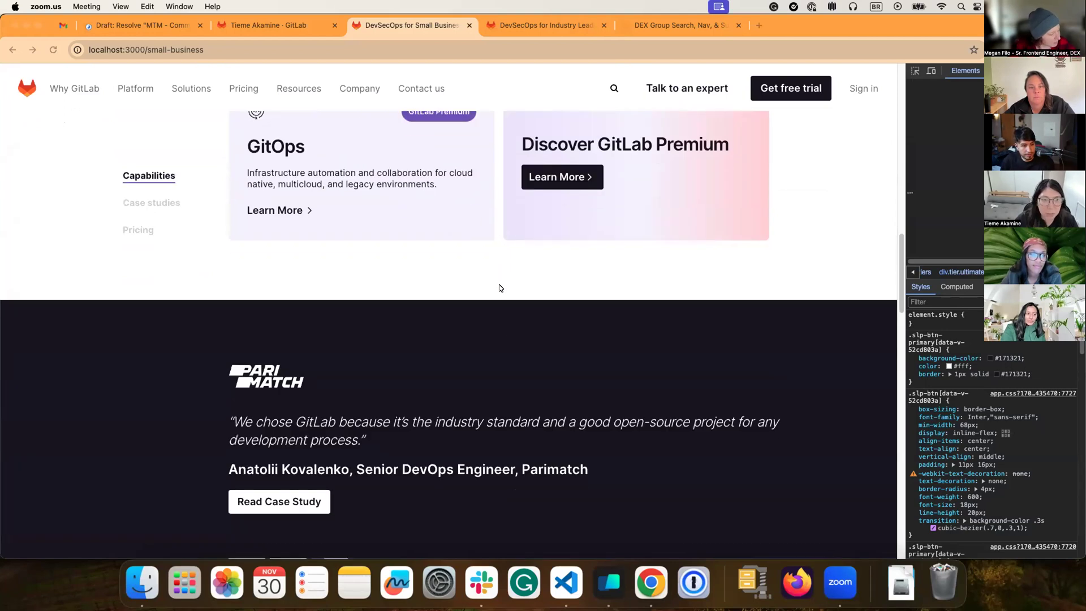
pyautogui.scroll(-6, 500, 288)
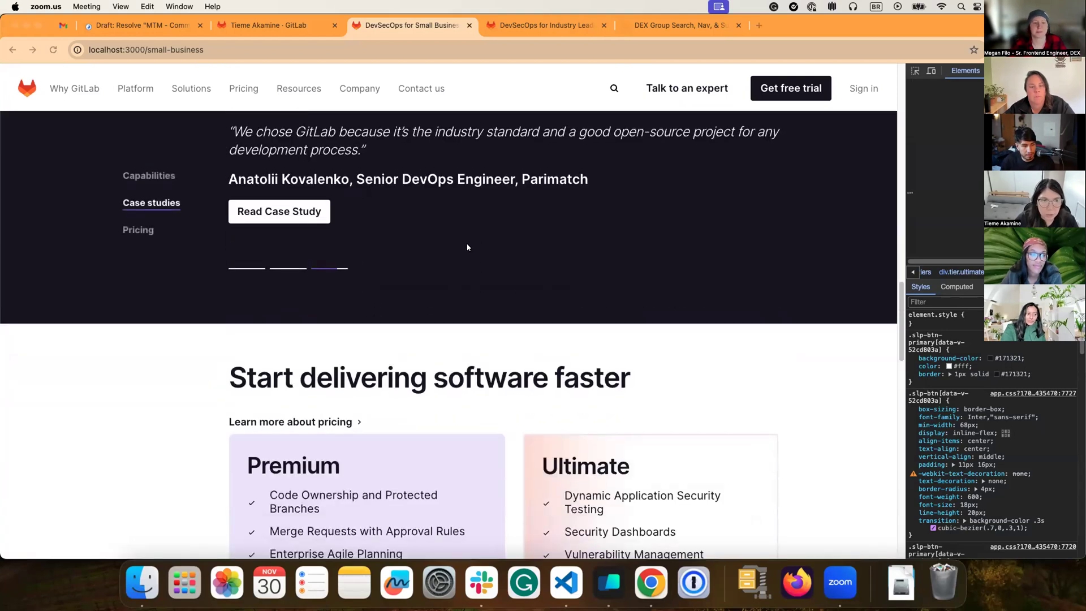
pyautogui.scroll(-6, 468, 247)
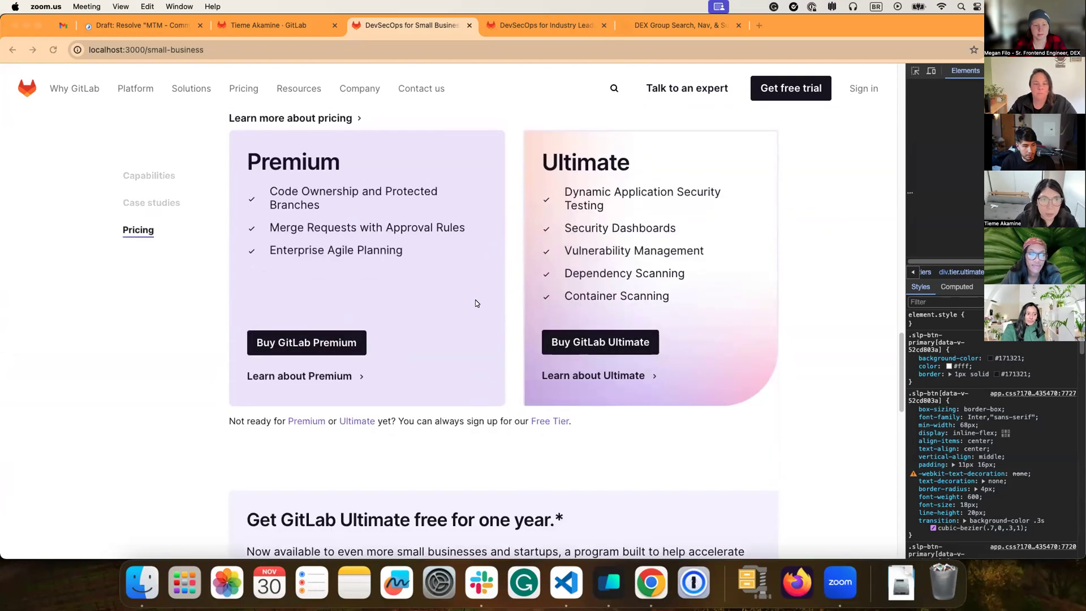
pyautogui.scroll(2, 475, 303)
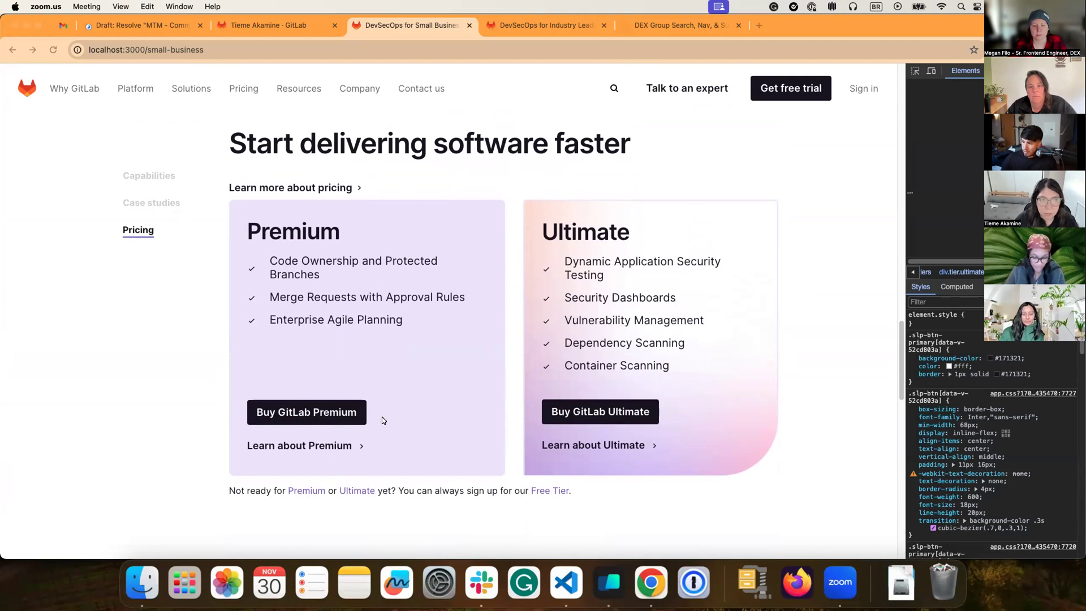
pyautogui.scroll(-7, 517, 453)
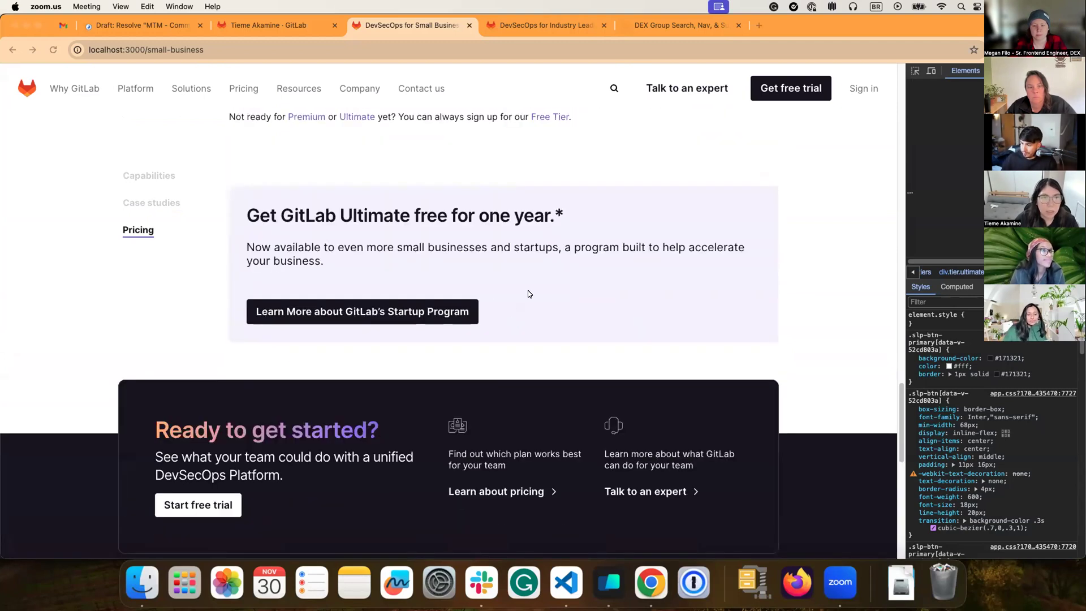
pyautogui.scroll(-2, 529, 293)
pyautogui.scroll(-2, 441, 334)
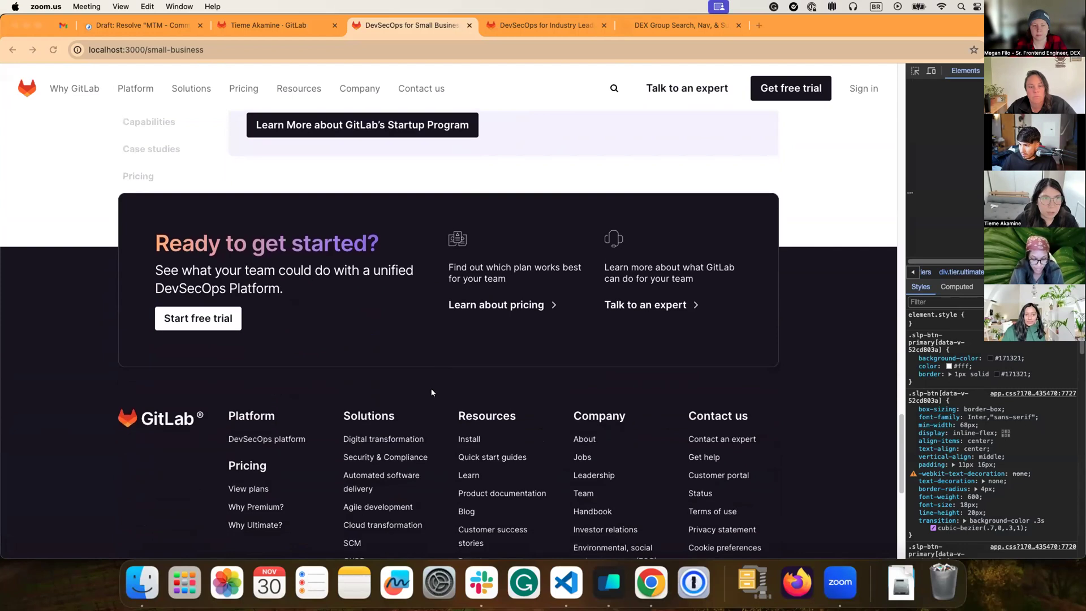
# Review the small-business page's pricing tiers and capabilities cards again, back up to the DevSecOps Platform heading.
pyautogui.scroll(8, 432, 396)
pyautogui.scroll(5, 453, 410)
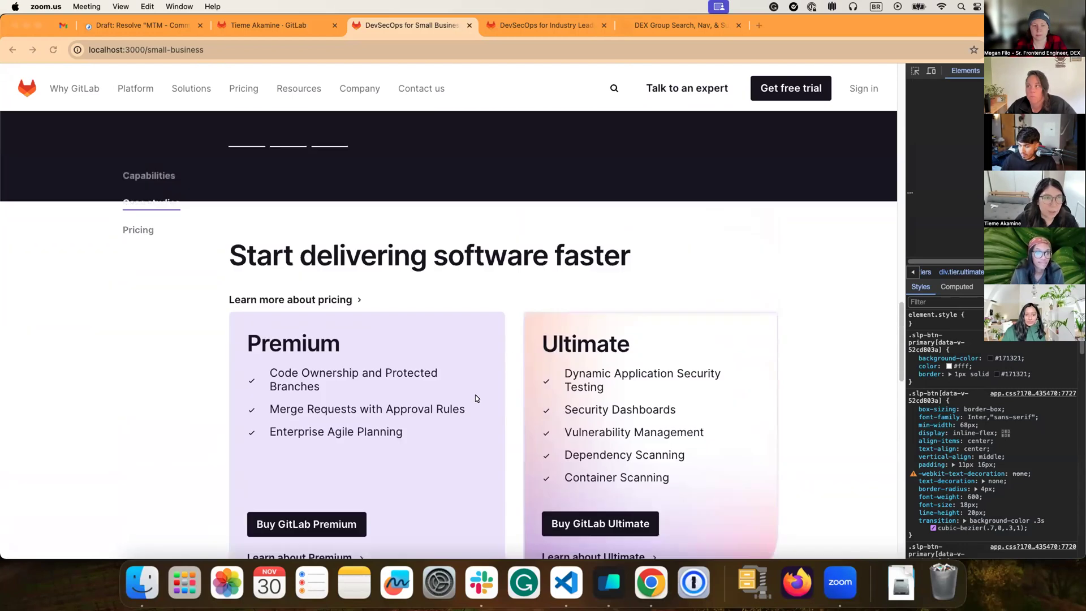
pyautogui.scroll(10, 476, 397)
pyautogui.scroll(2, 476, 396)
pyautogui.scroll(-4, 475, 396)
pyautogui.scroll(4, 412, 422)
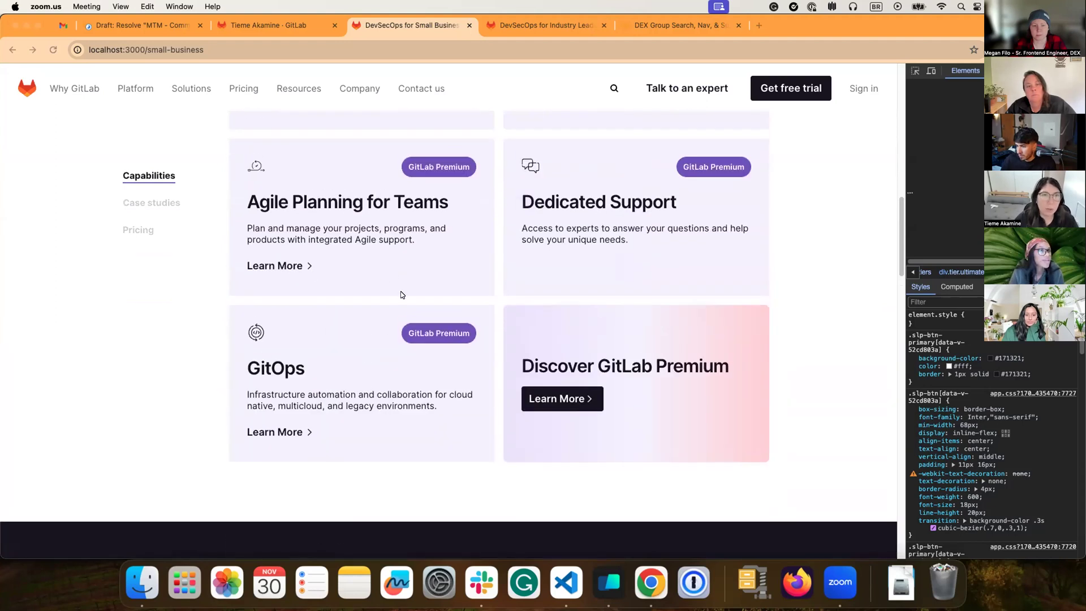
pyautogui.scroll(-4, 401, 295)
pyautogui.scroll(-1, 461, 497)
pyautogui.scroll(7, 535, 438)
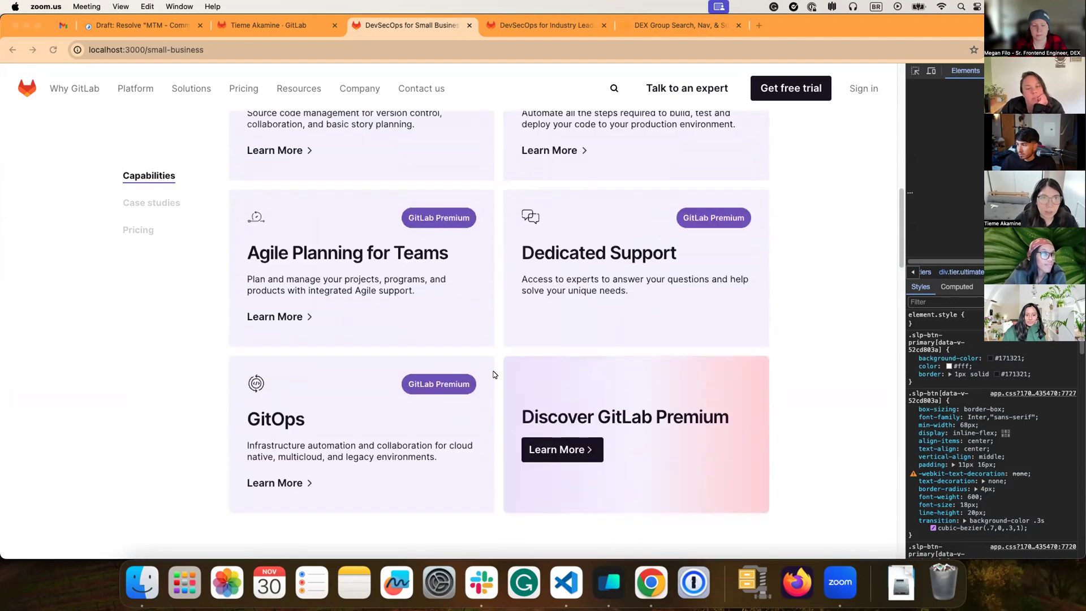
pyautogui.scroll(2, 500, 403)
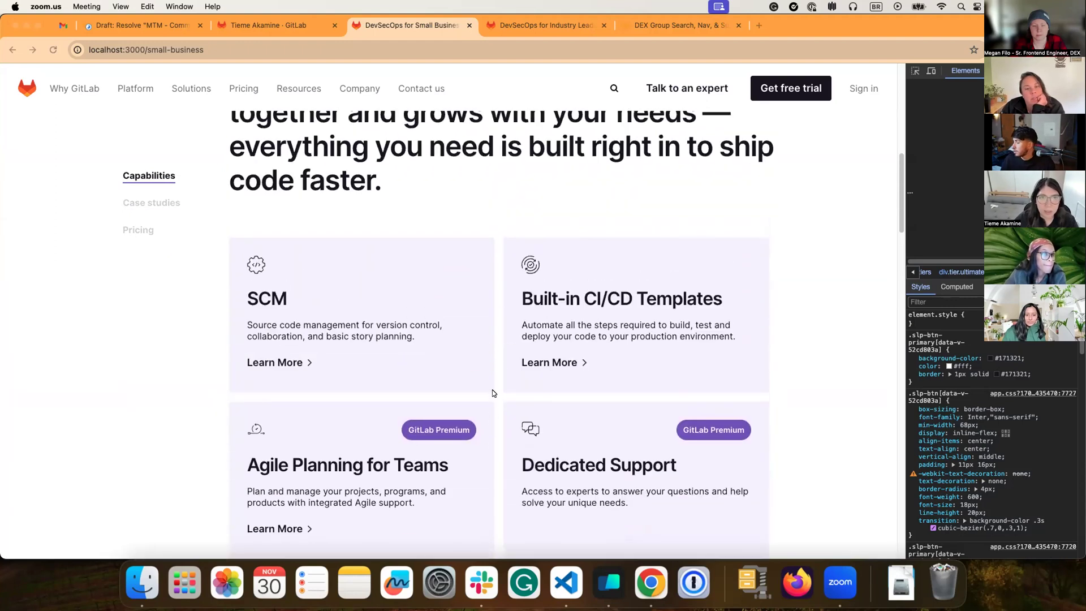
pyautogui.scroll(1, 499, 387)
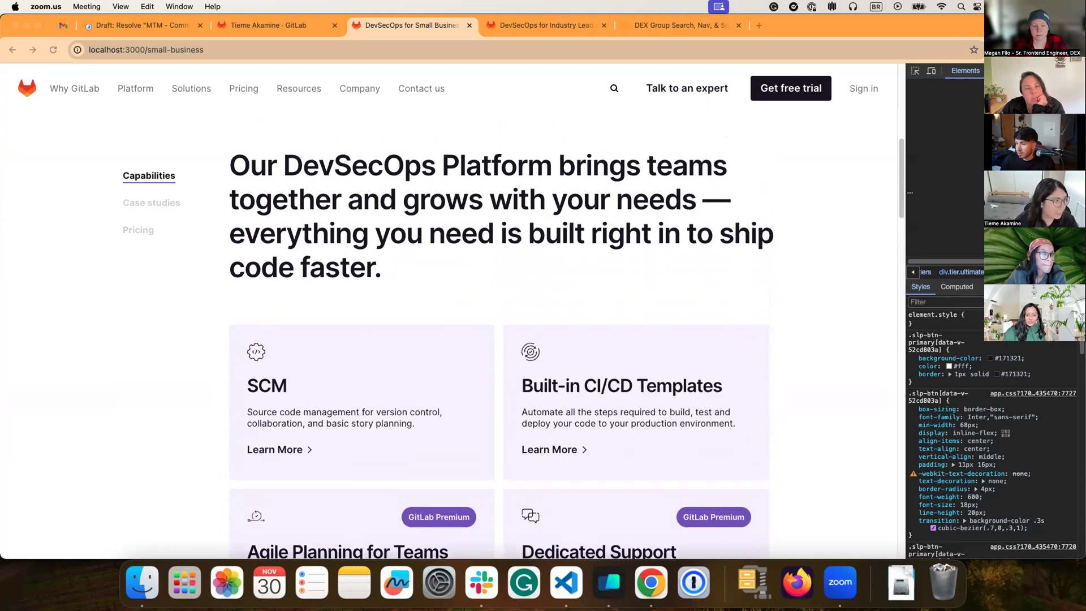
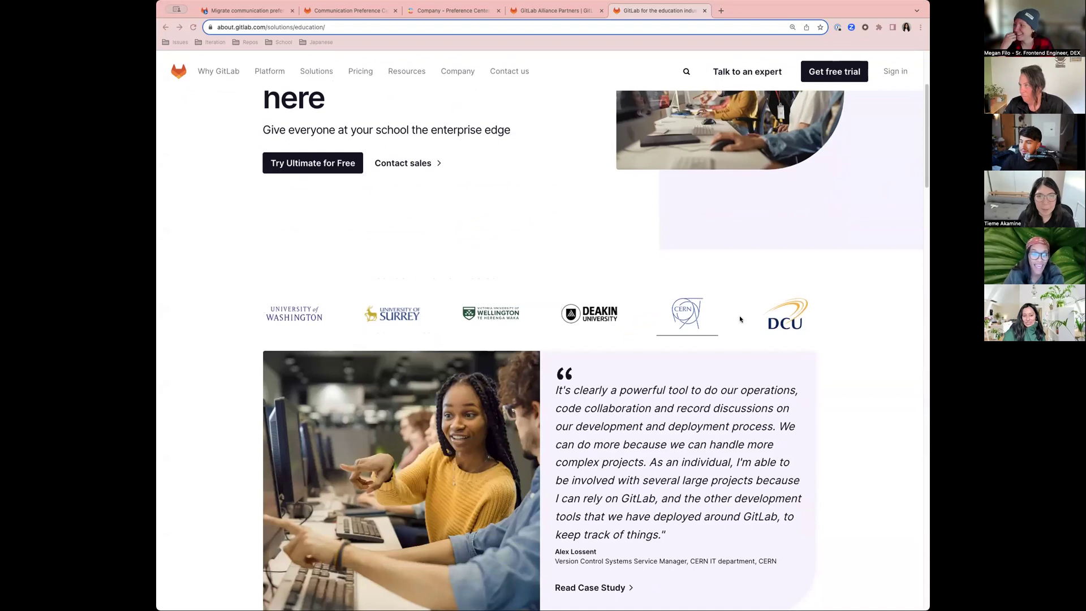
# Look at the education page's customer quote carousel, and browse the technology partner cards on the GitLab Alliance Partners page.
pyautogui.scroll(-3, 716, 340)
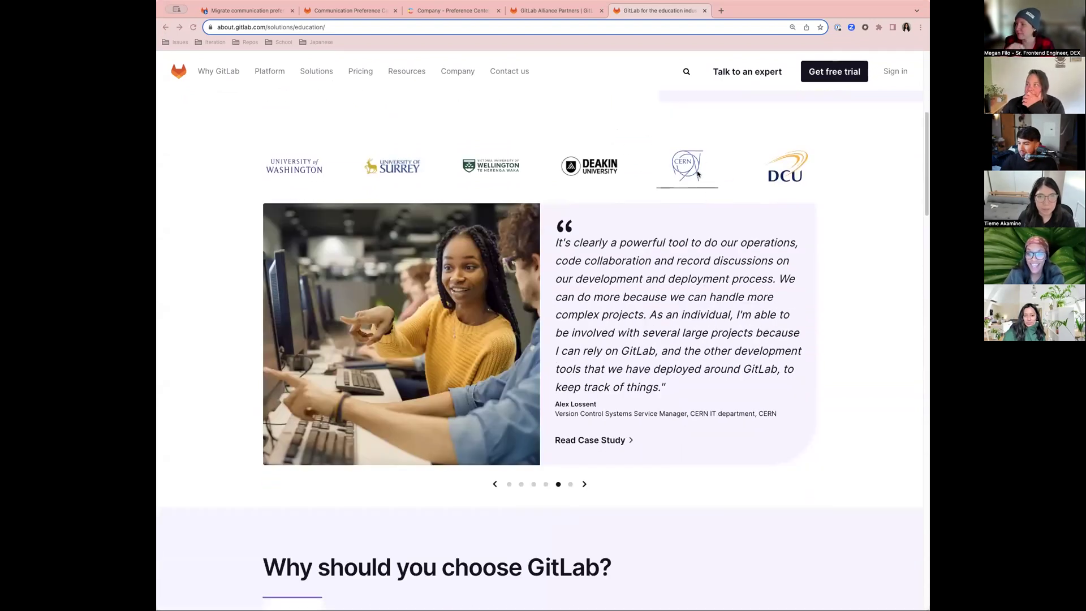
pyautogui.click(553, 12)
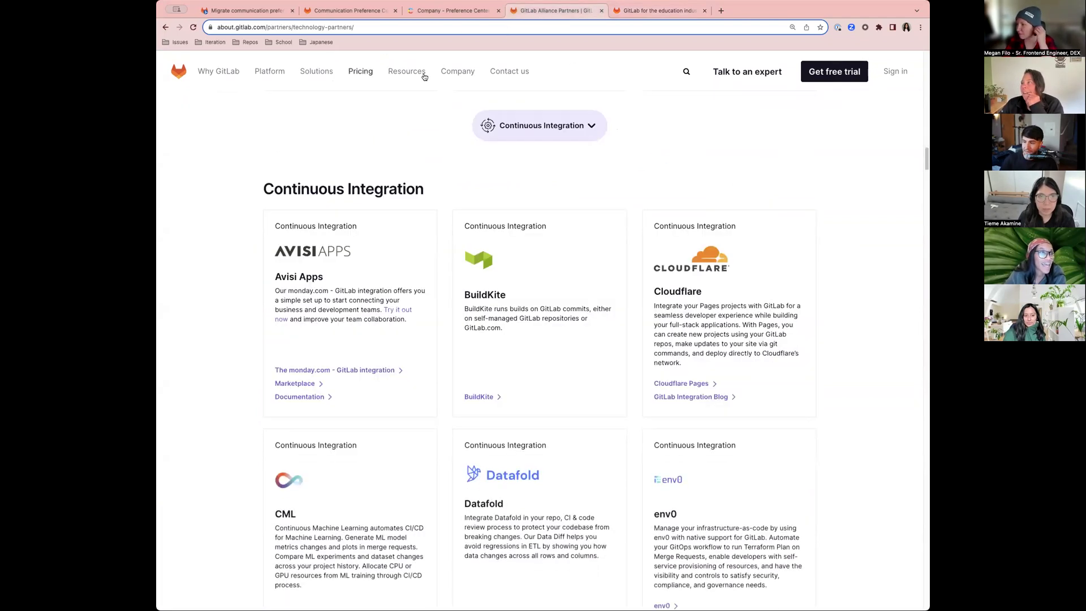
pyautogui.scroll(-5, 772, 344)
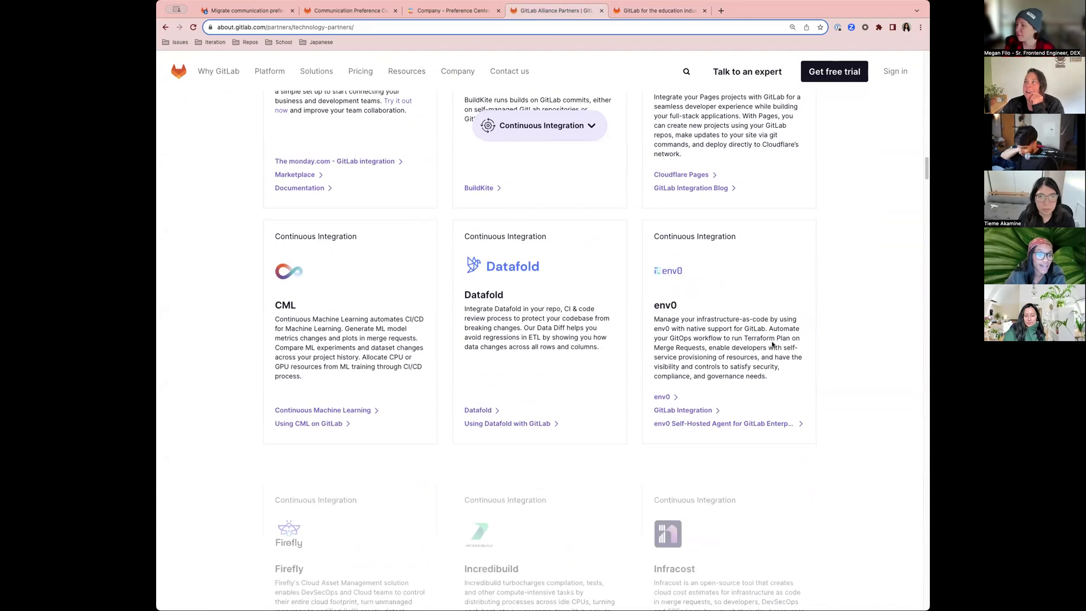
pyautogui.scroll(-20, 772, 344)
pyautogui.scroll(-5, 772, 344)
pyautogui.scroll(9, 771, 341)
pyautogui.scroll(-14, 766, 342)
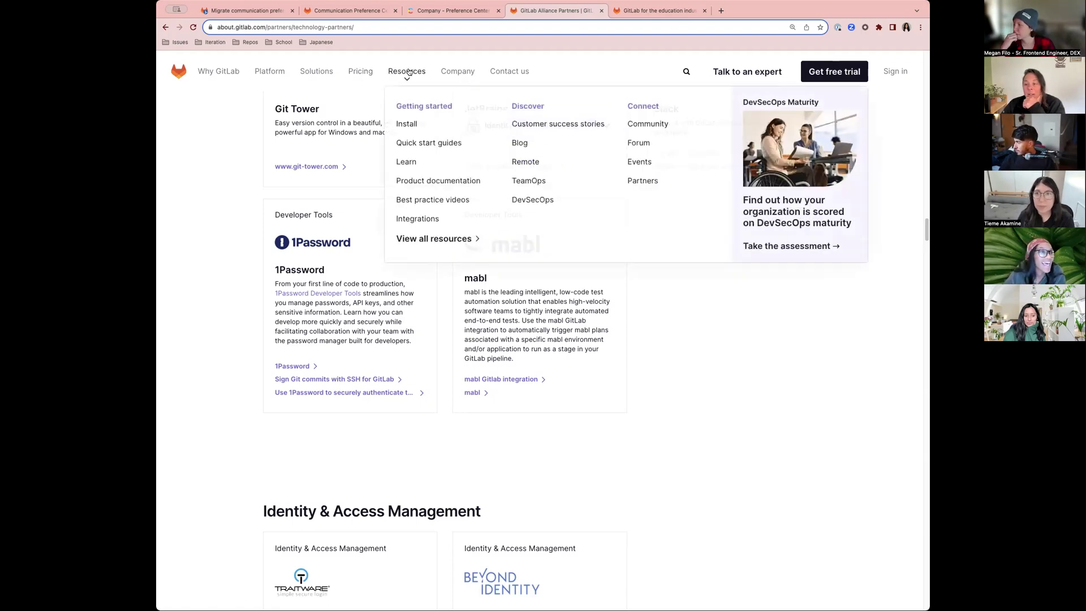
# Show the Communication Preference Center page and look through its form and opt-ins down to the footer.
pyautogui.click(347, 11)
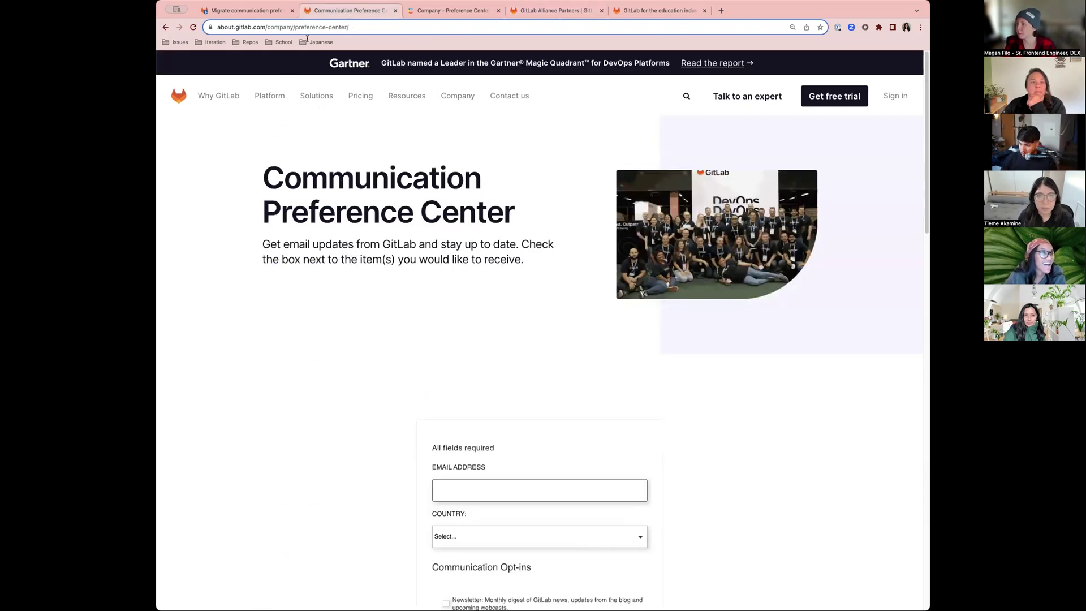
pyautogui.scroll(-5, 399, 444)
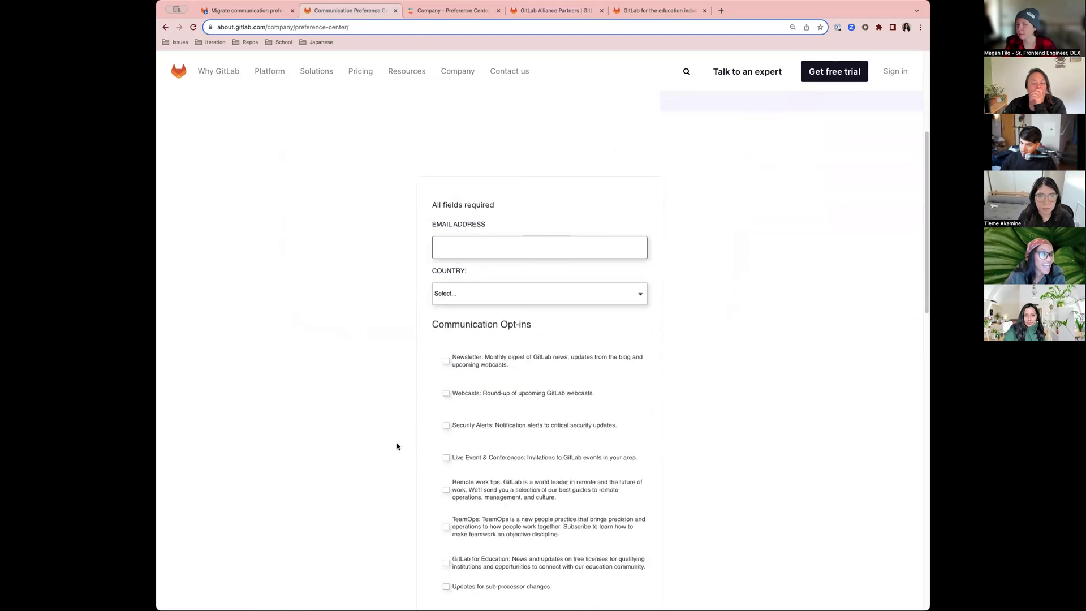
pyautogui.scroll(-20, 397, 446)
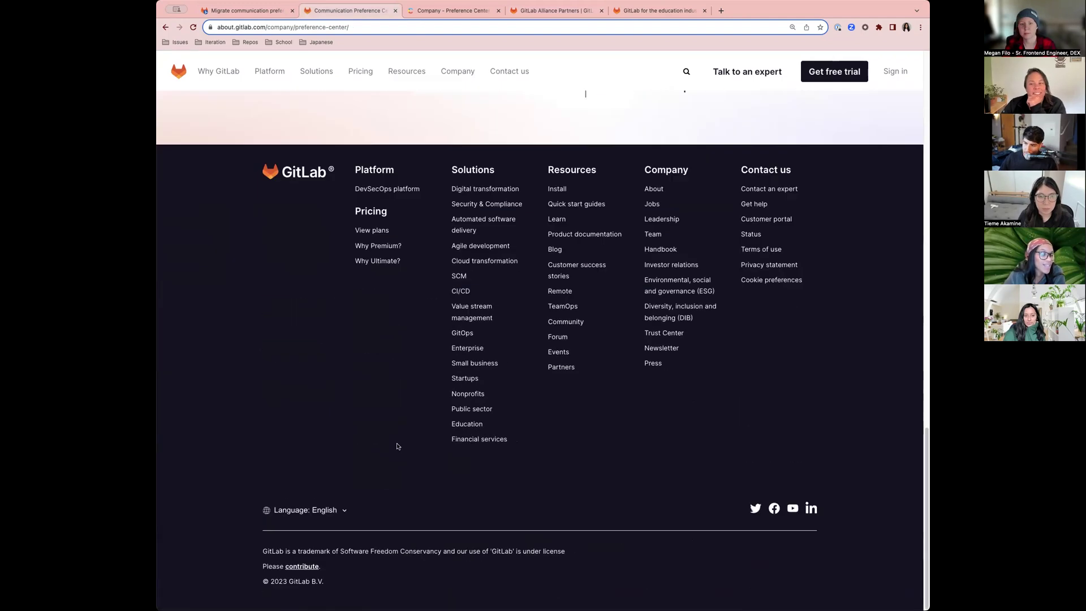
# Switch the Communication Preference Center page to German and look through the translated form.
pyautogui.click(333, 510)
pyautogui.click(289, 471)
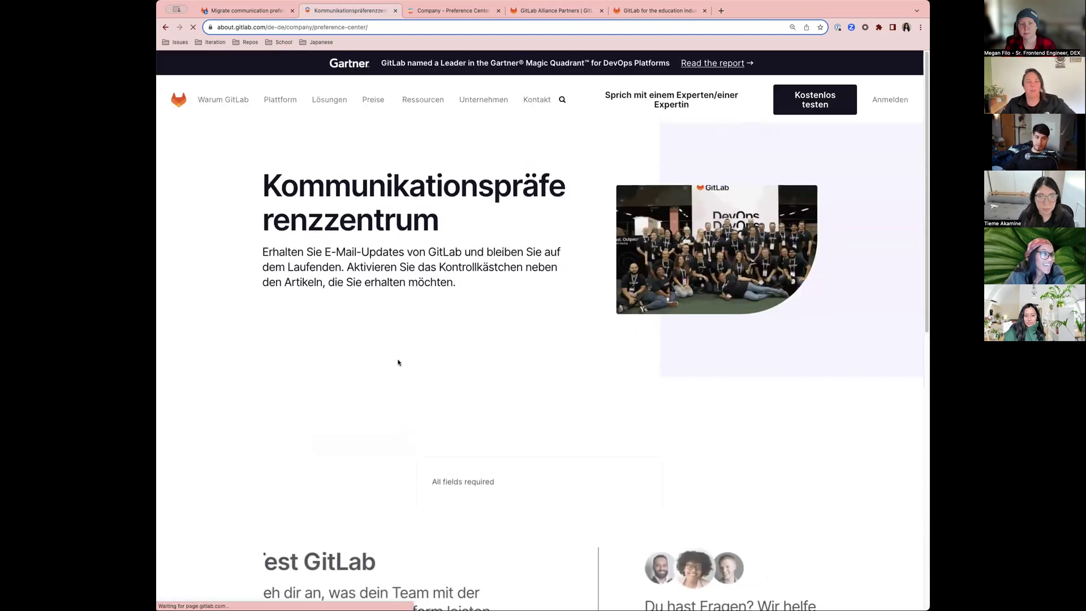
pyautogui.scroll(-6, 398, 363)
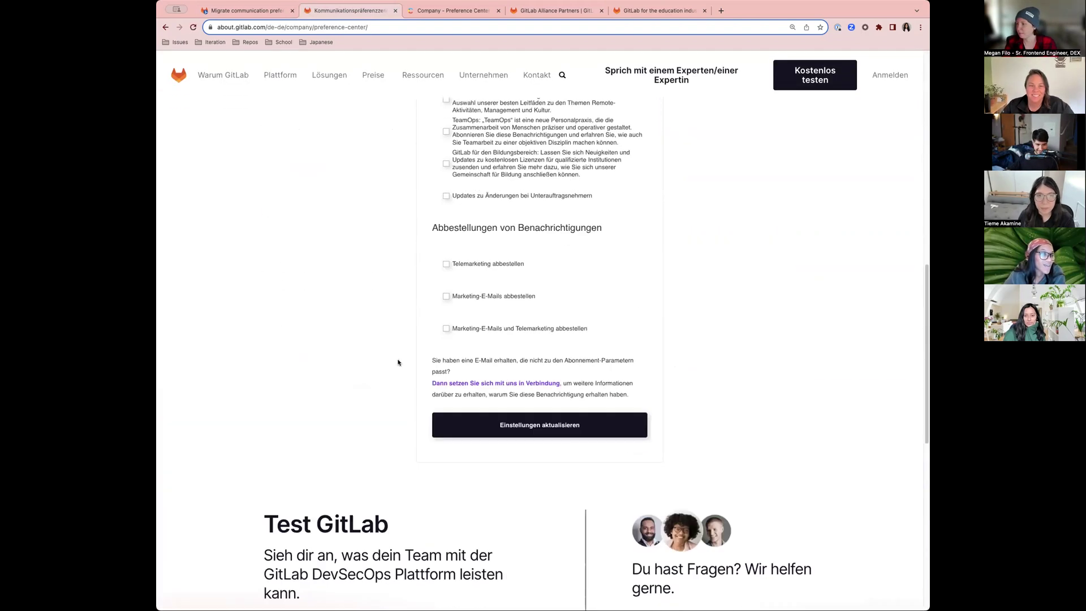
pyautogui.scroll(-3, 399, 363)
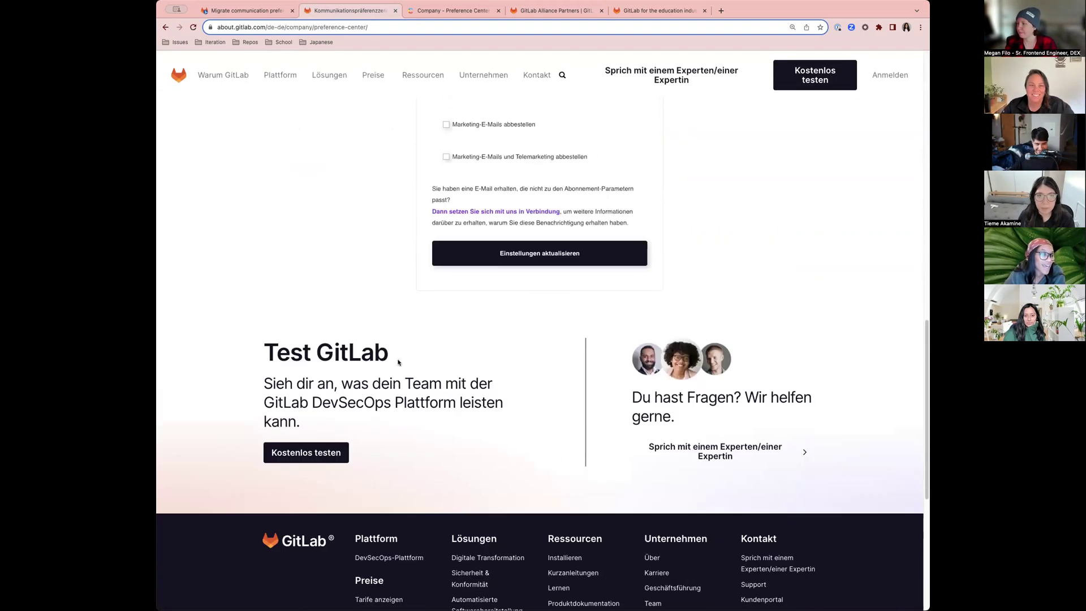
# Show the Company - Preference Center entry in Contentful and view its localized title and slug fields.
pyautogui.click(438, 13)
pyautogui.scroll(-1, 449, 196)
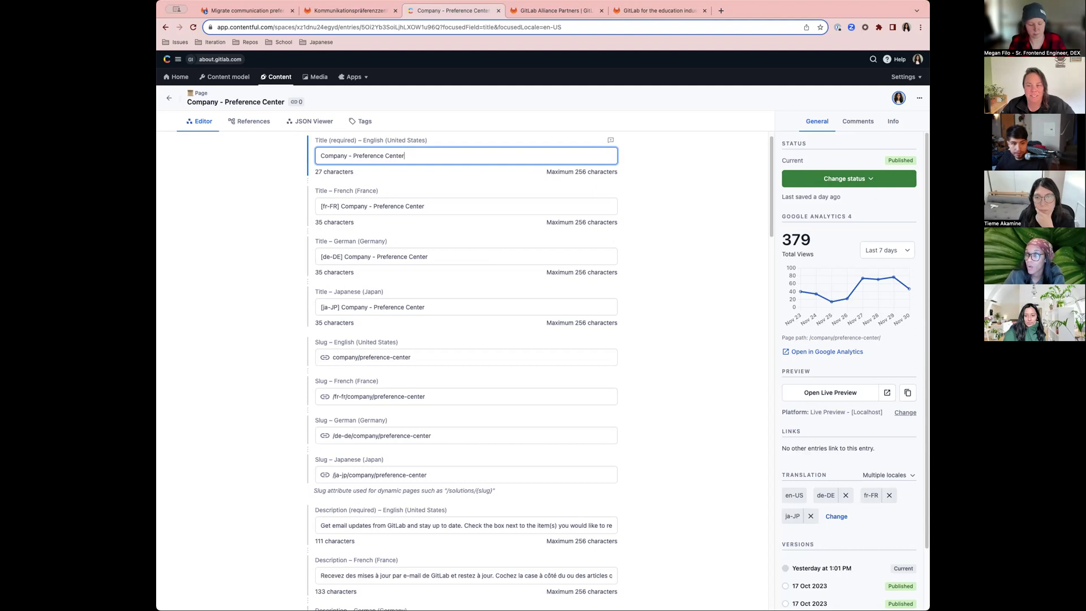
pyautogui.scroll(1, 647, 259)
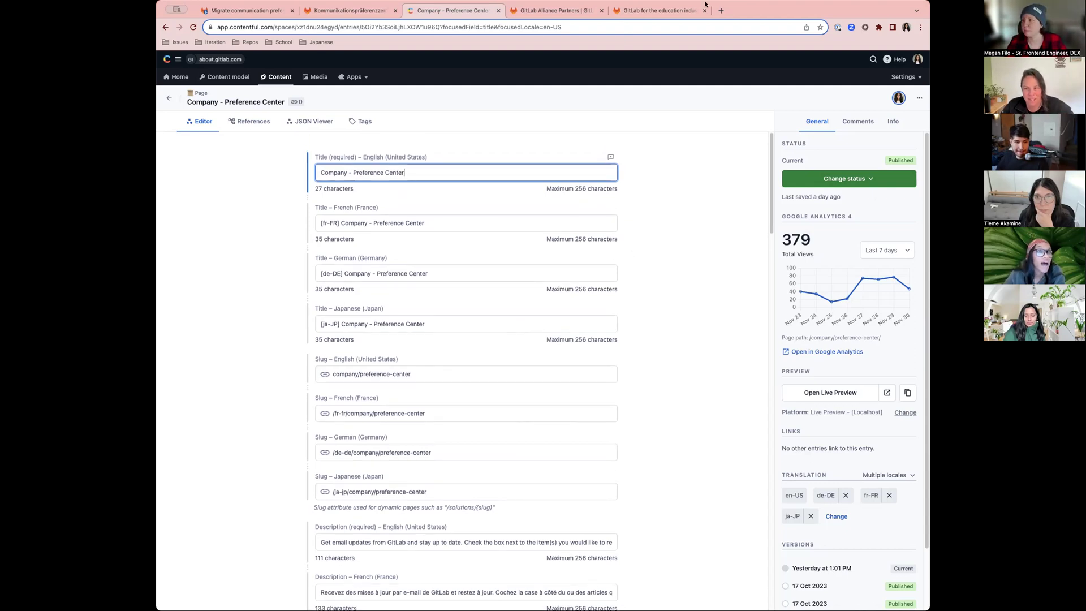
# Load about.gitlab.com in a new browser tab.
pyautogui.click(721, 11)
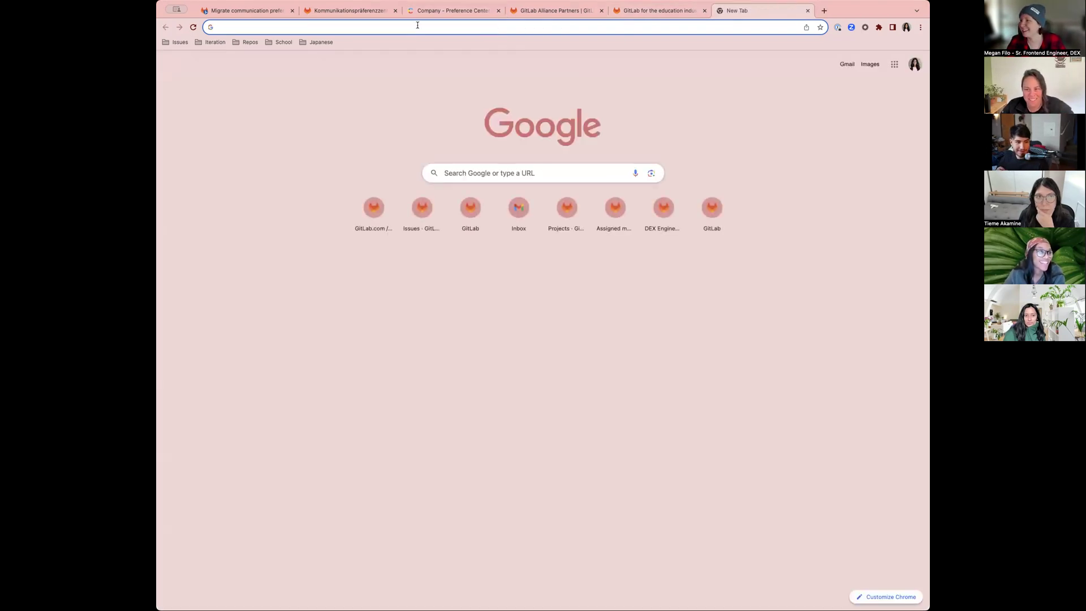
pyautogui.write('about.')
pyautogui.press('Return')
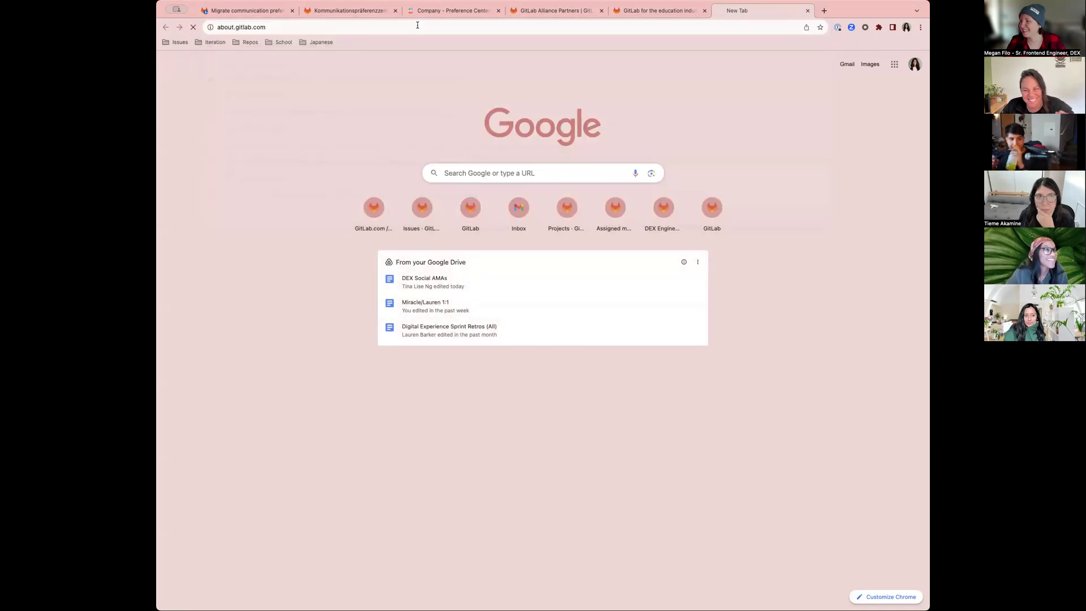
# Switch the GitLab homepage's language to Japanese using the footer's language selector.
pyautogui.scroll(-1, 417, 495)
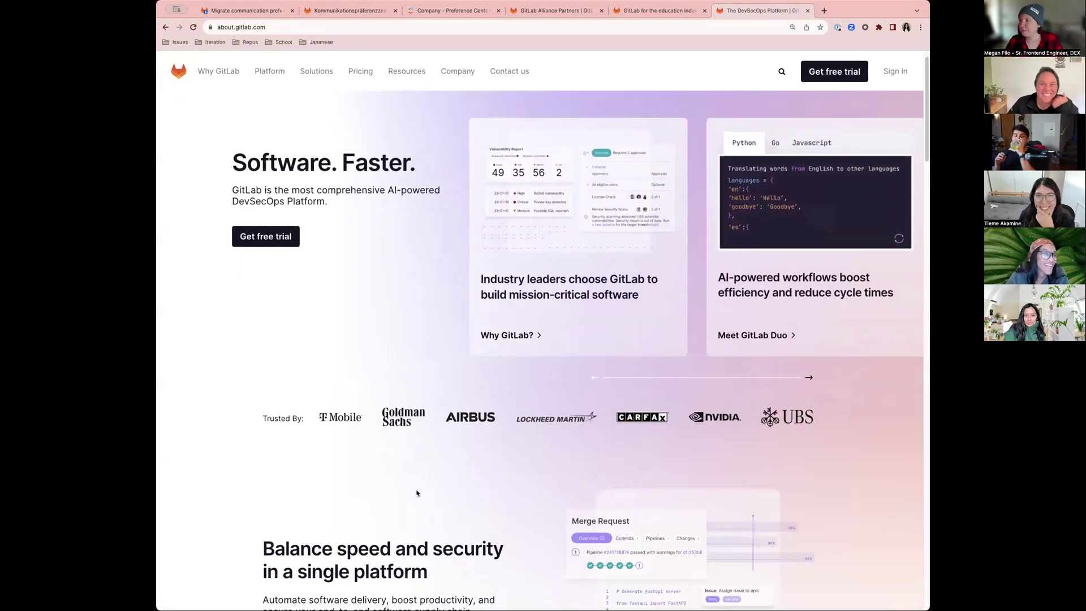
pyautogui.scroll(-20, 417, 493)
pyautogui.click(297, 510)
pyautogui.click(286, 491)
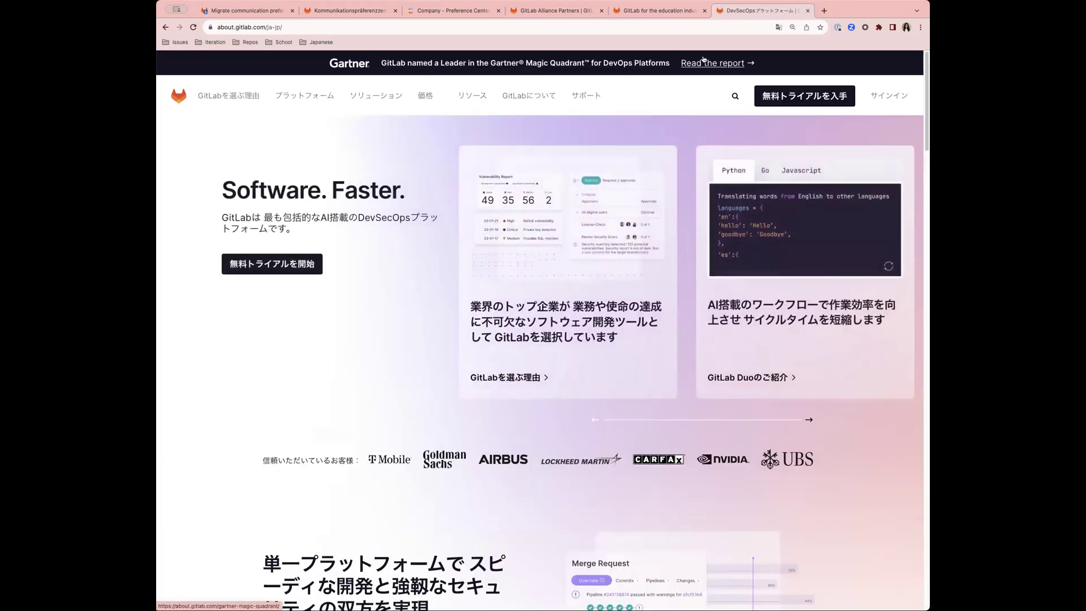
pyautogui.click(703, 61)
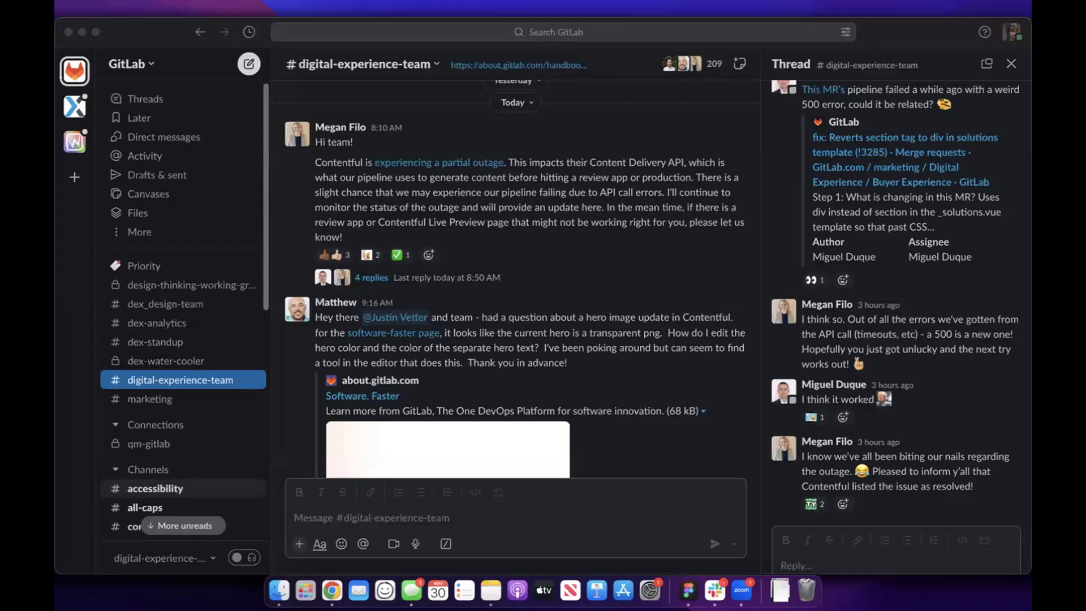
# Switch from Slack to the Security Scans demo in Chrome and begin its guided tour.
pyautogui.hotkey('ctrl', 'Up')
pyautogui.click(635, 312)
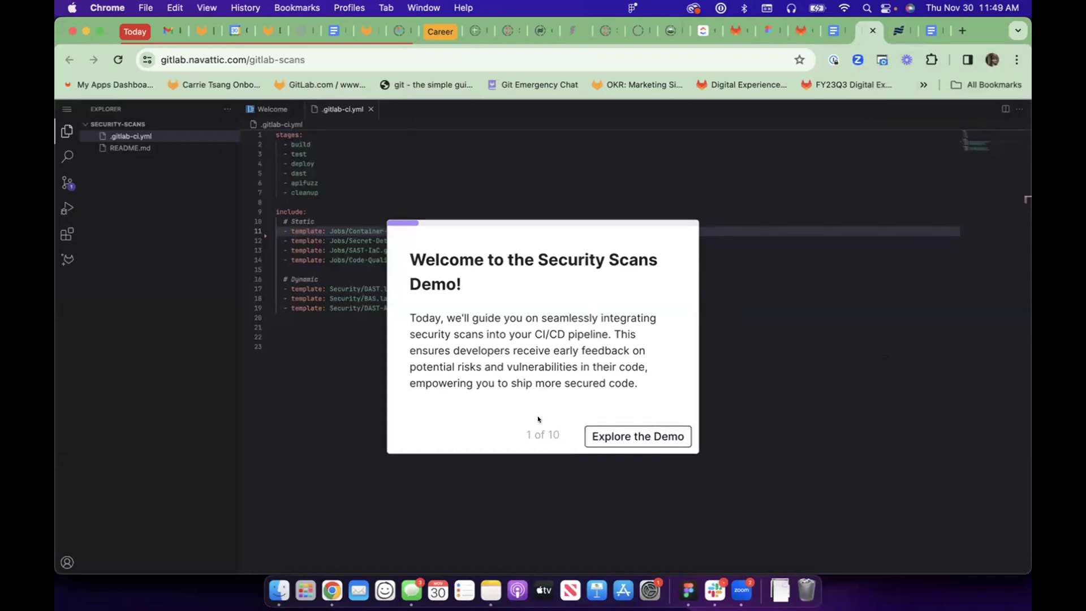
pyautogui.click(631, 434)
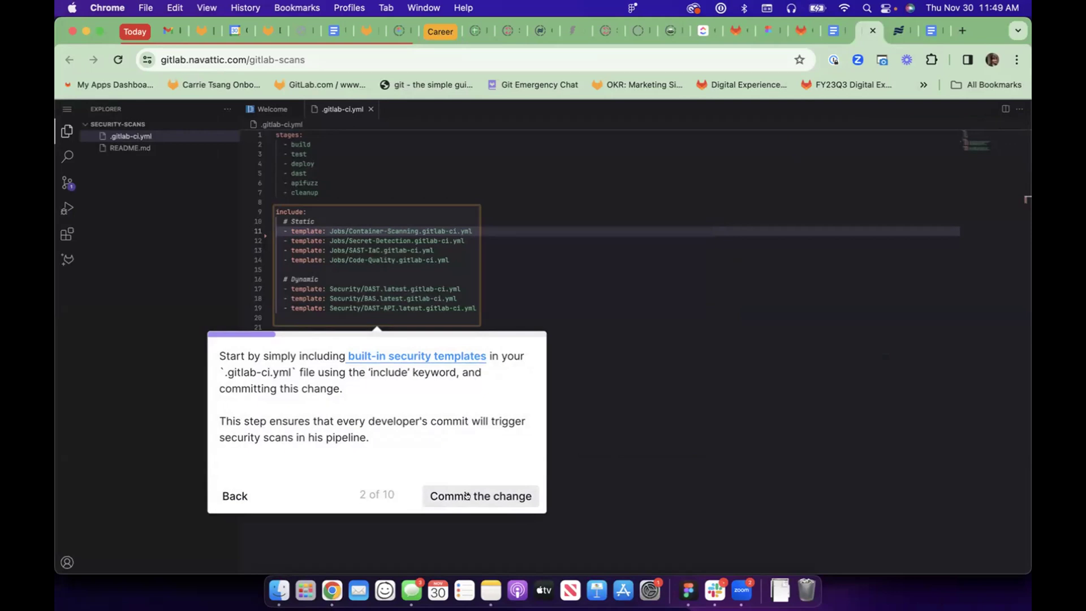
# Advance the guided tour through the committed change, pipeline and merge request to the hardcoded password vulnerability's details.
pyautogui.click(466, 496)
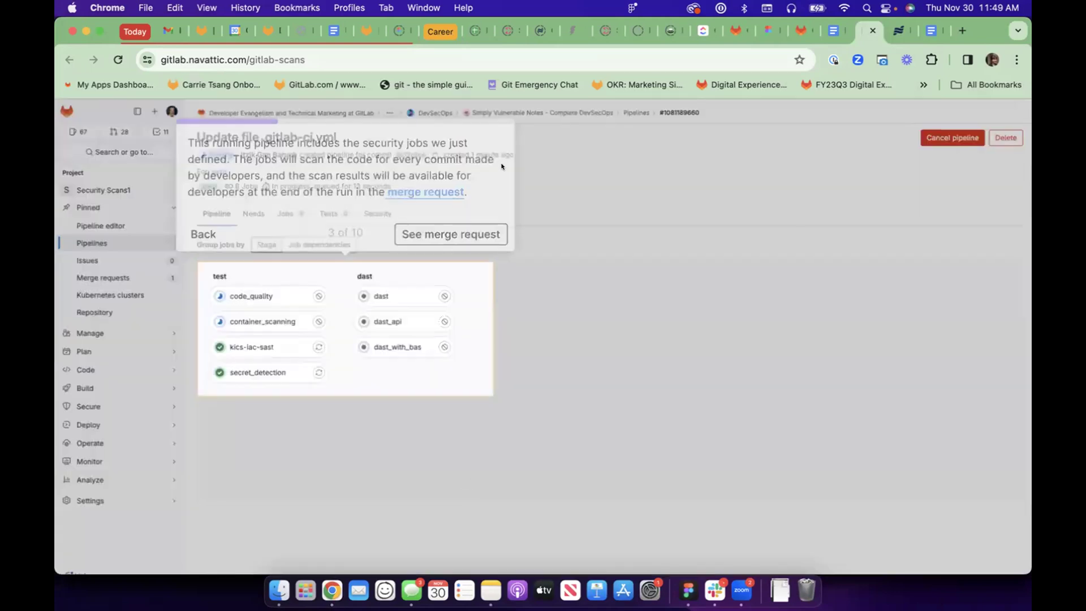
pyautogui.click(447, 234)
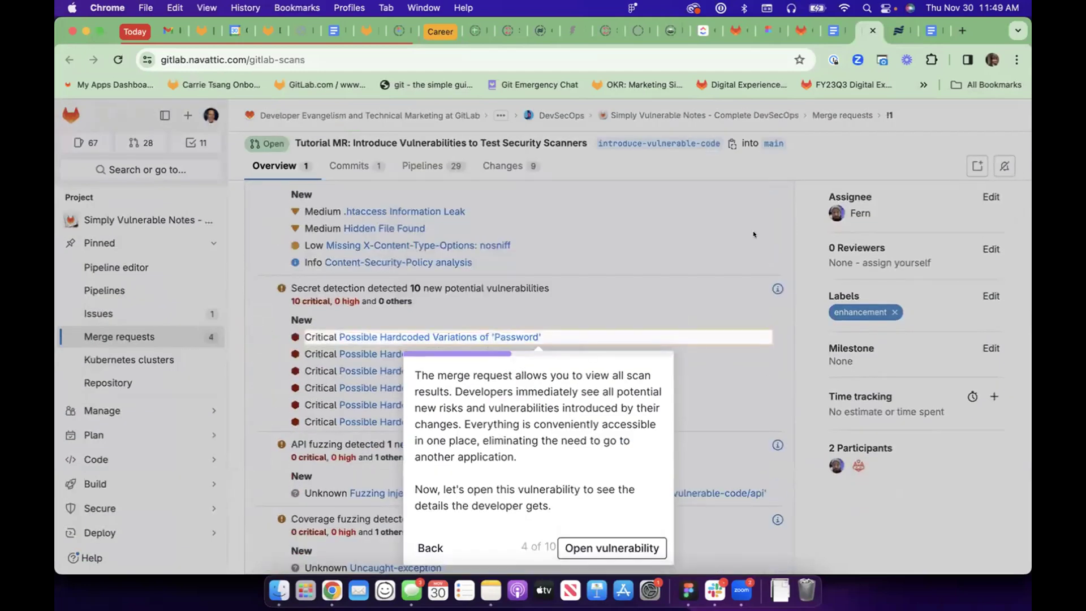
pyautogui.scroll(-3, 752, 231)
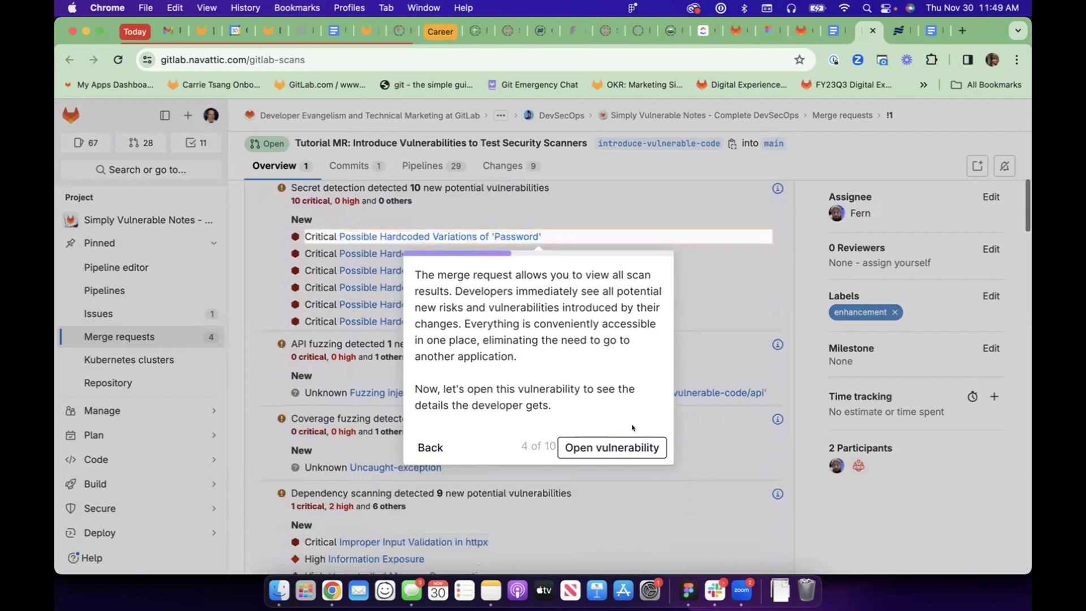
pyautogui.click(619, 446)
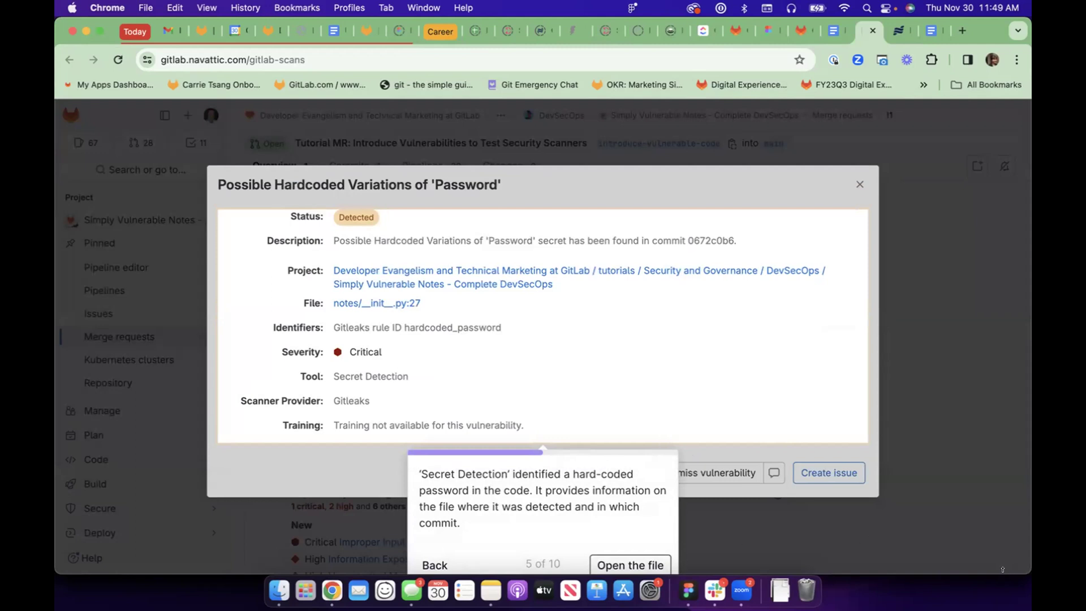
pyautogui.scroll(-1, 387, 423)
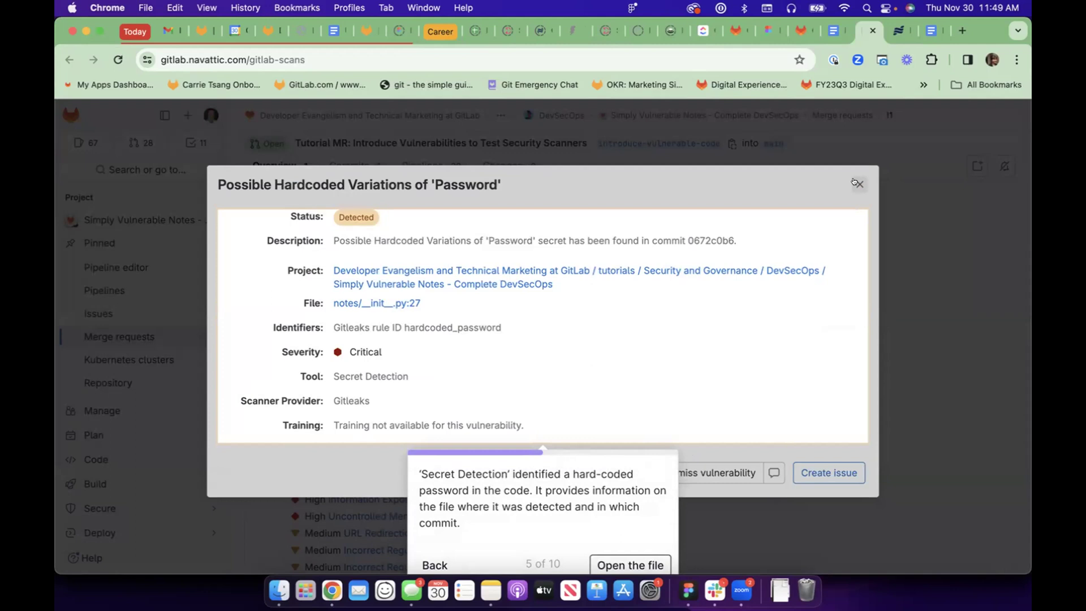
# Switch to the Featured Partners Template file in Figma and compare the current AWS and IBM partner page designs.
pyautogui.hotkey('ctrl', 'Up')
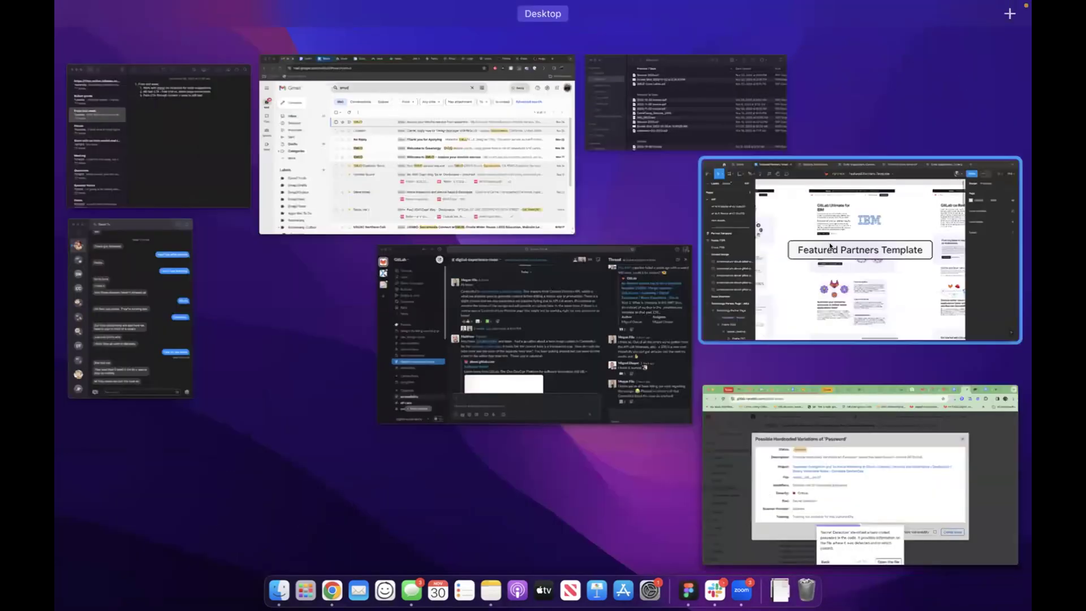
pyautogui.click(848, 266)
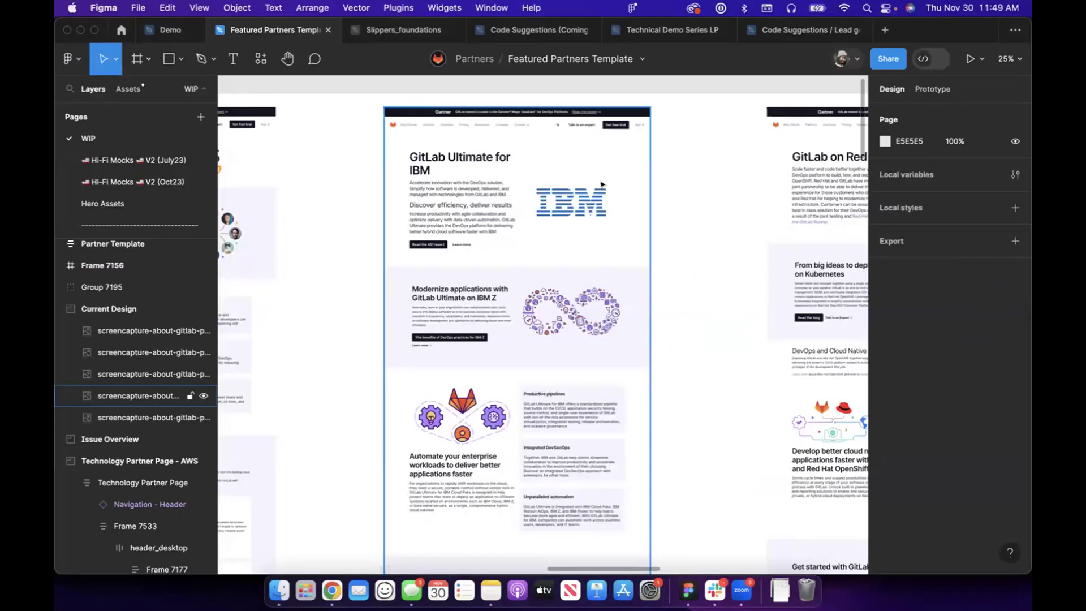
pyautogui.hscroll(-5, 601, 184)
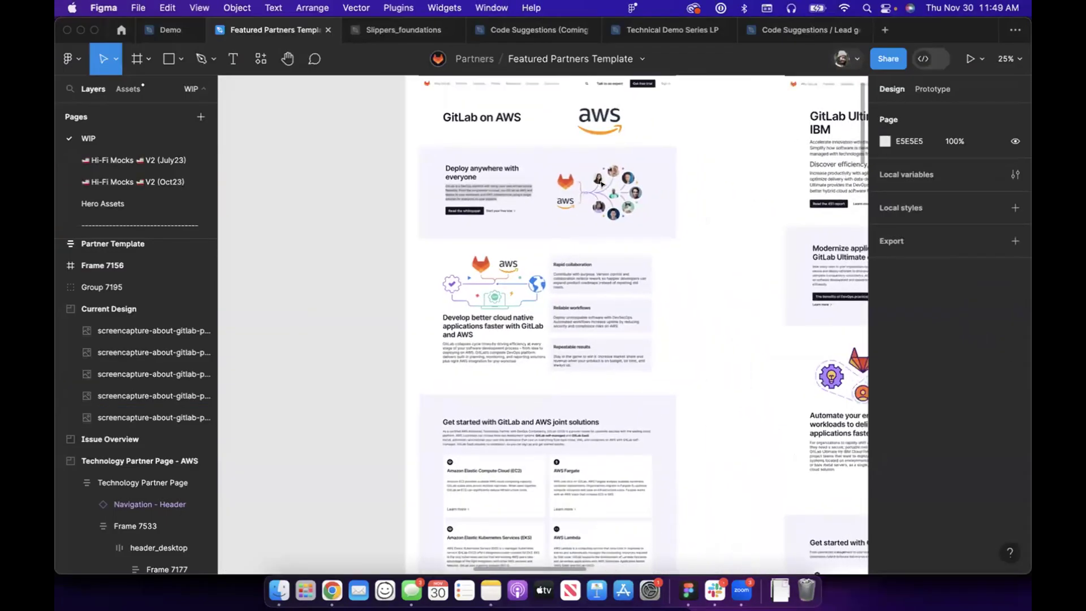
pyautogui.scroll(2, 602, 184)
pyautogui.hscroll(3, 601, 184)
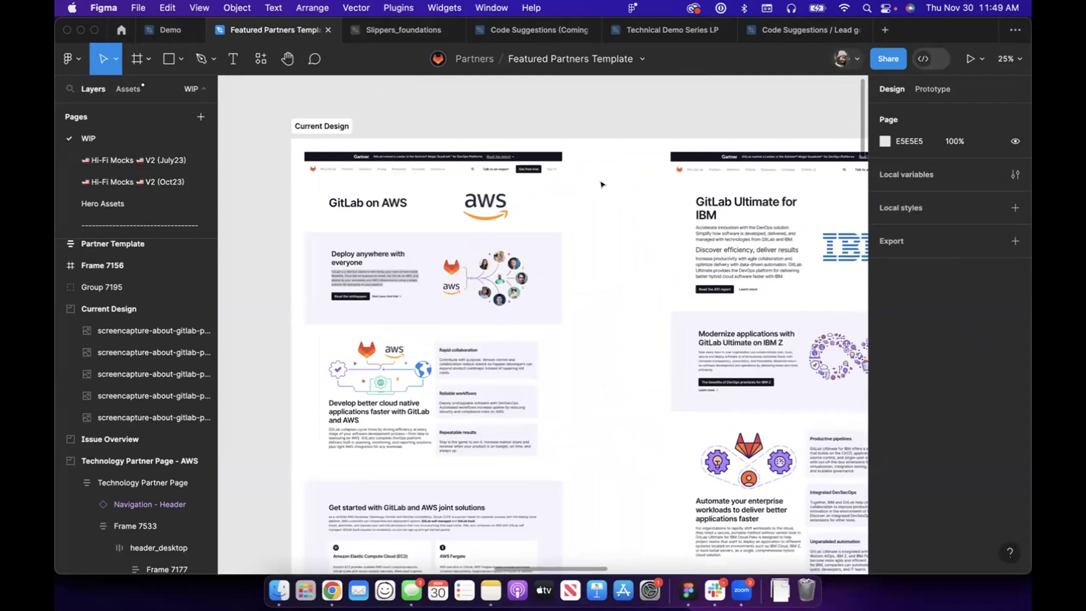
pyautogui.scroll(-3, 419, 173)
pyautogui.hscroll(-1, 419, 173)
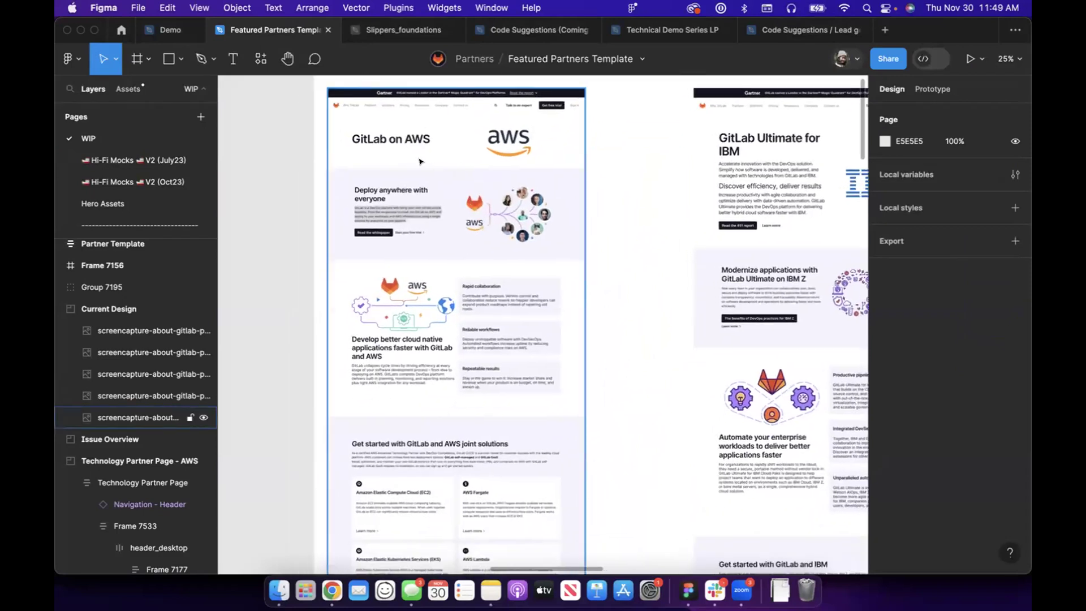
pyautogui.scroll(2, 420, 162)
pyautogui.hscroll(1, 419, 162)
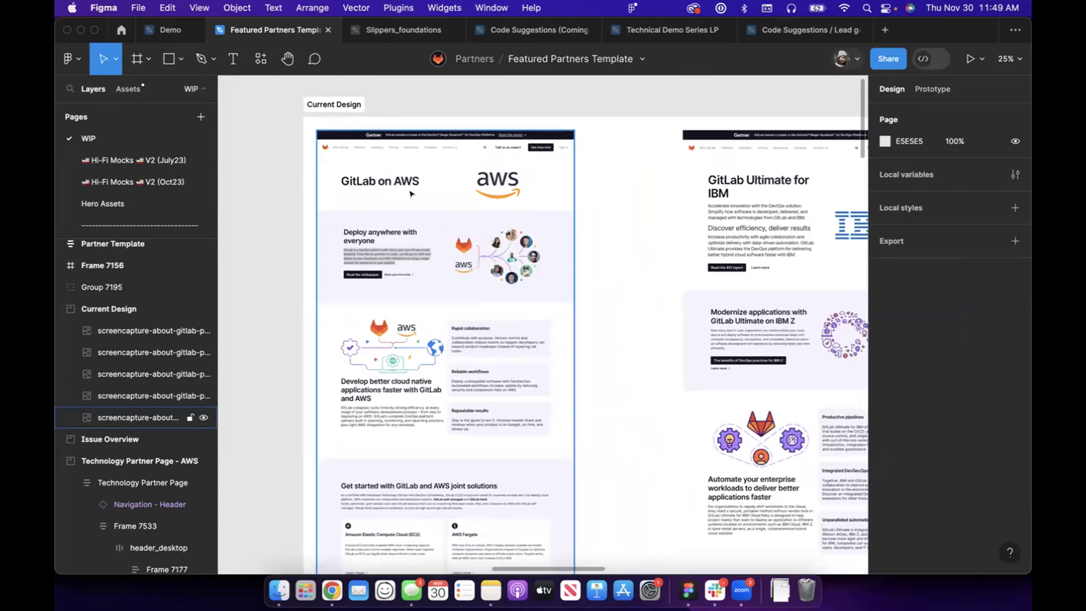
pyautogui.hscroll(7, 646, 216)
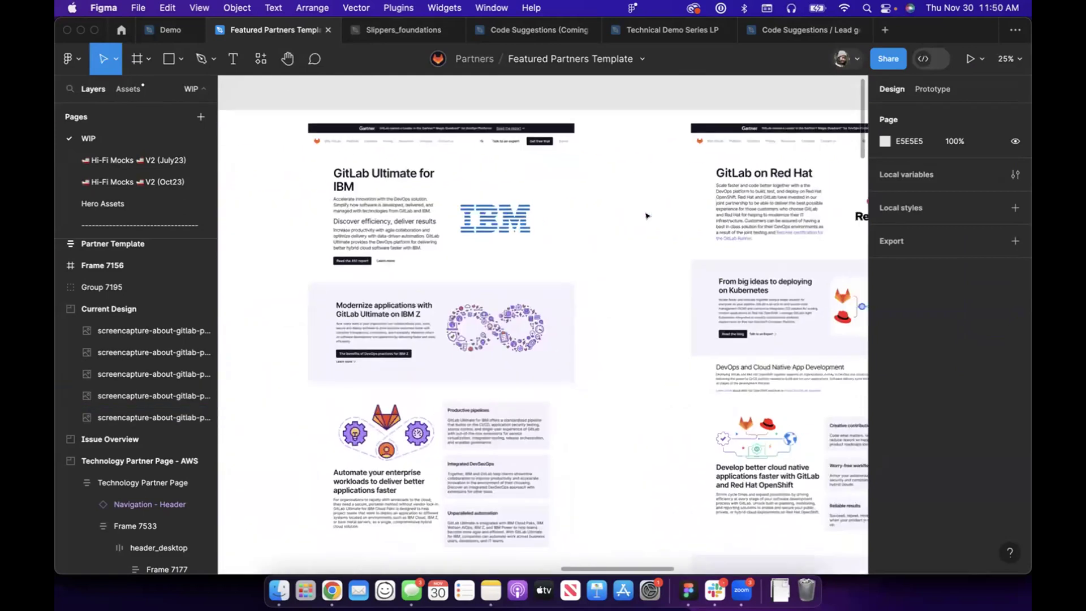
pyautogui.hscroll(-3, 646, 215)
pyautogui.hscroll(-5, 647, 216)
pyautogui.scroll(-2, 647, 216)
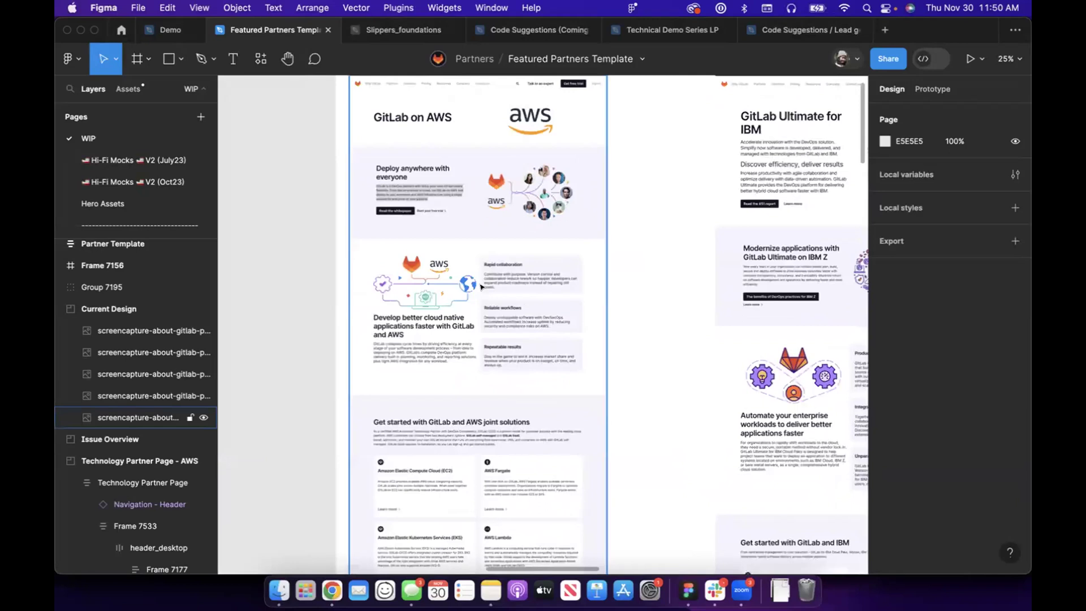
pyautogui.scroll(4, 493, 257)
pyautogui.hscroll(1, 492, 257)
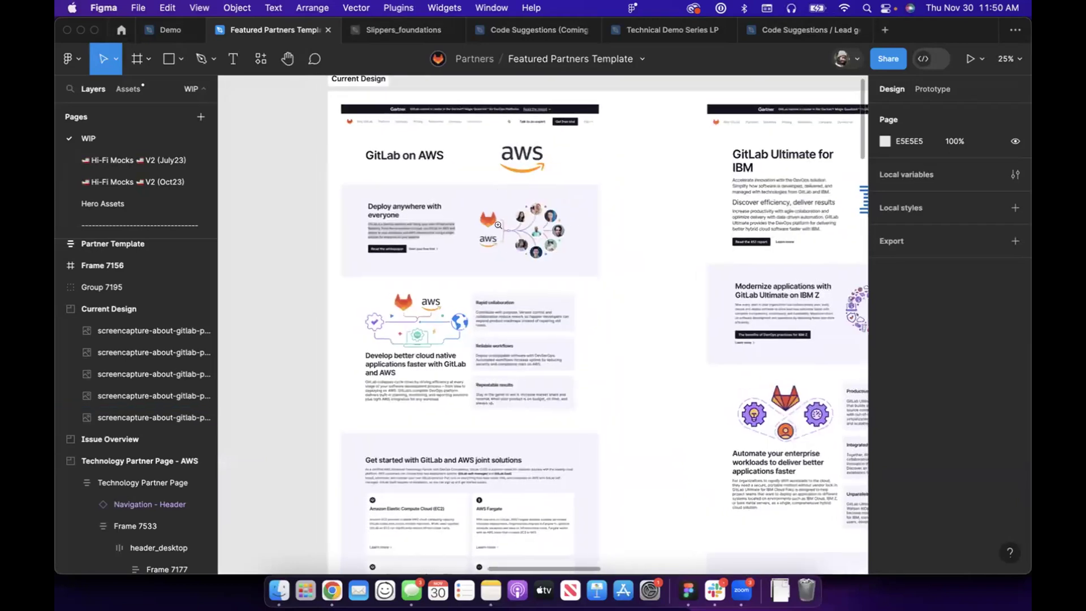
# Enlarge the canvas to 50%, hide the Figma interface and examine the hero and content sections of the current IBM page design.
pyautogui.scroll(5, 495, 224)
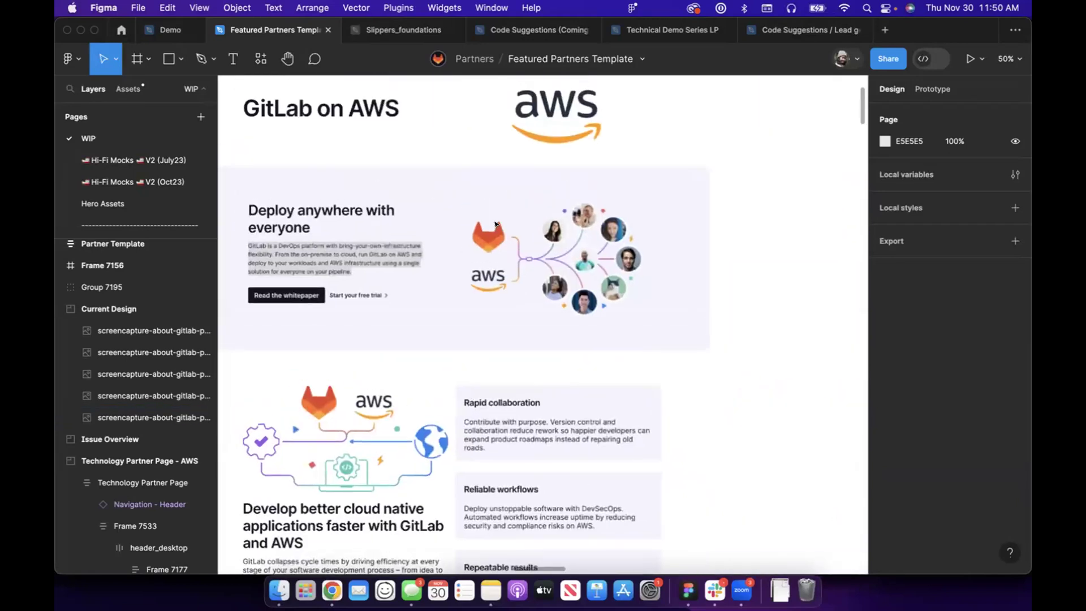
pyautogui.press('super+backslash')
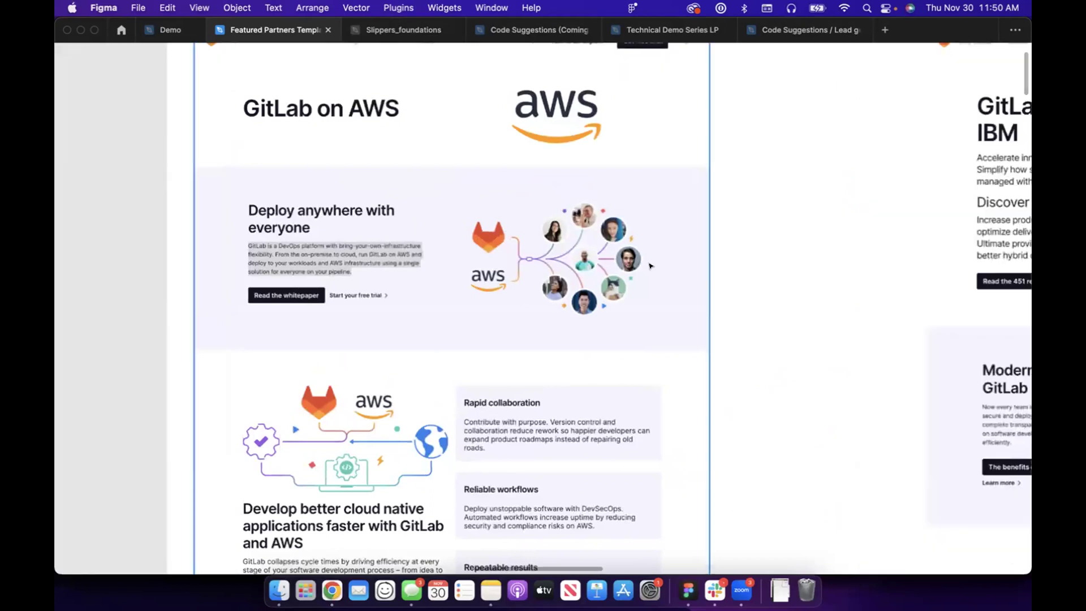
pyautogui.scroll(2, 650, 265)
pyautogui.hscroll(10, 649, 266)
pyautogui.scroll(-10, 649, 266)
pyautogui.hscroll(4, 649, 266)
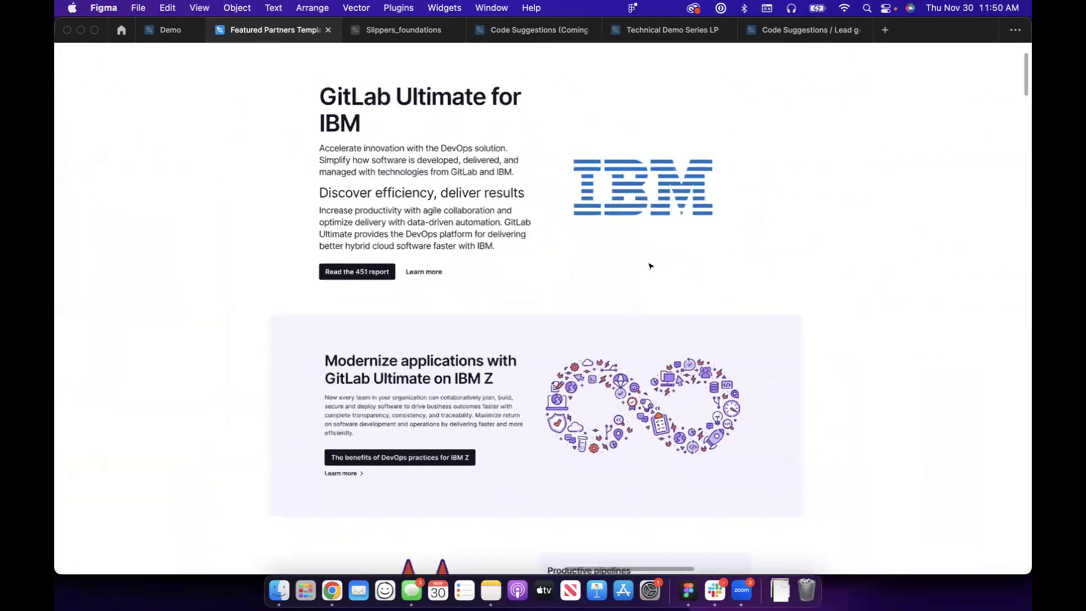
pyautogui.scroll(-1, 418, 355)
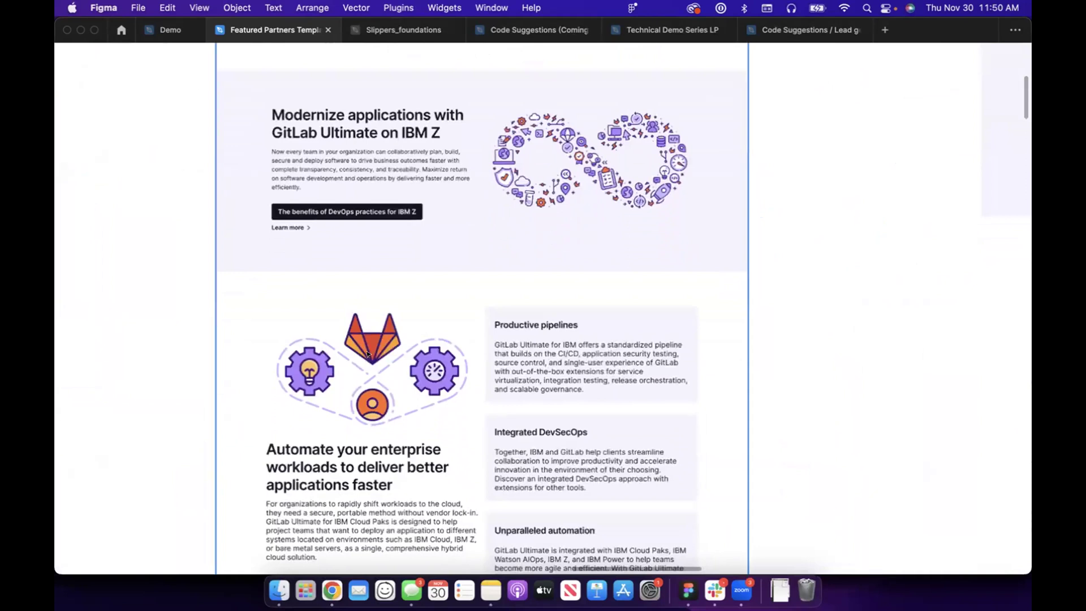
pyautogui.scroll(-3, 367, 354)
pyautogui.scroll(15, 370, 402)
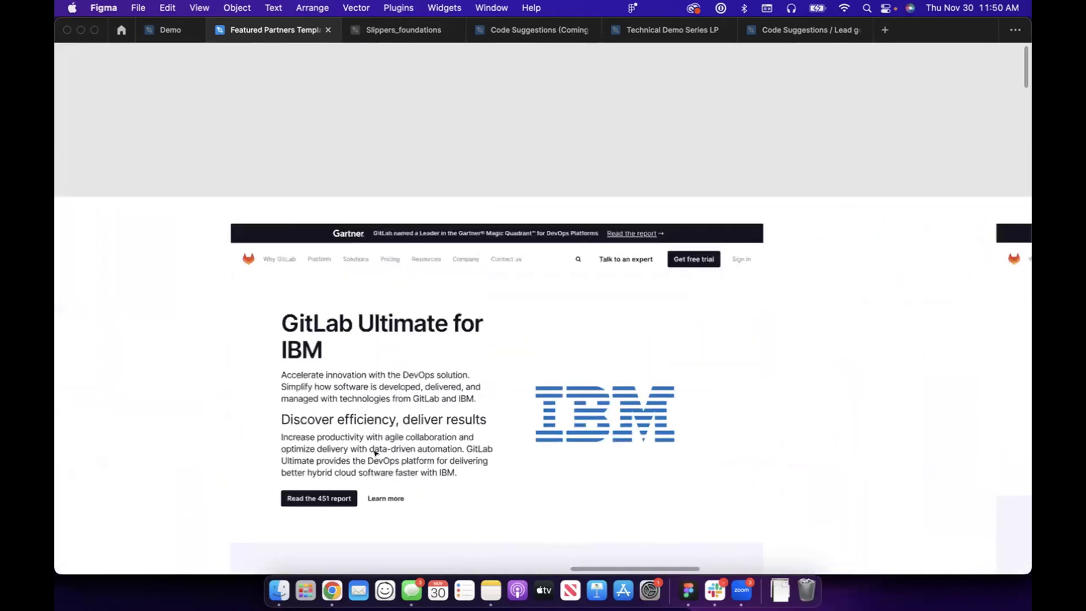
pyautogui.scroll(2, 376, 452)
pyautogui.scroll(-10, 384, 314)
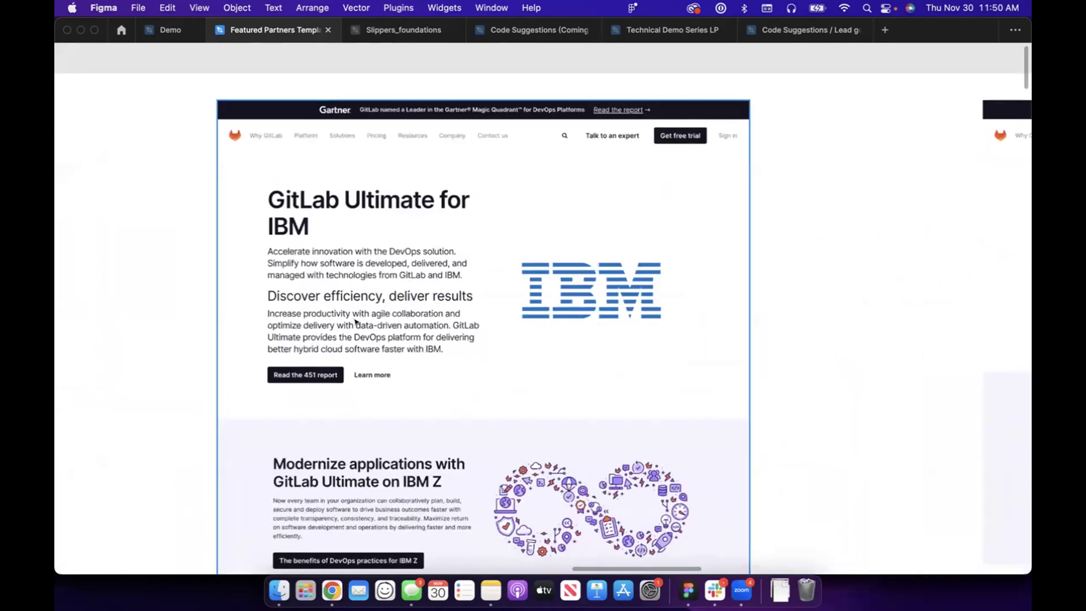
# Examine the current Red Hat partner page design from its hero through the testimonials to the benefits videos.
pyautogui.hscroll(15, 367, 303)
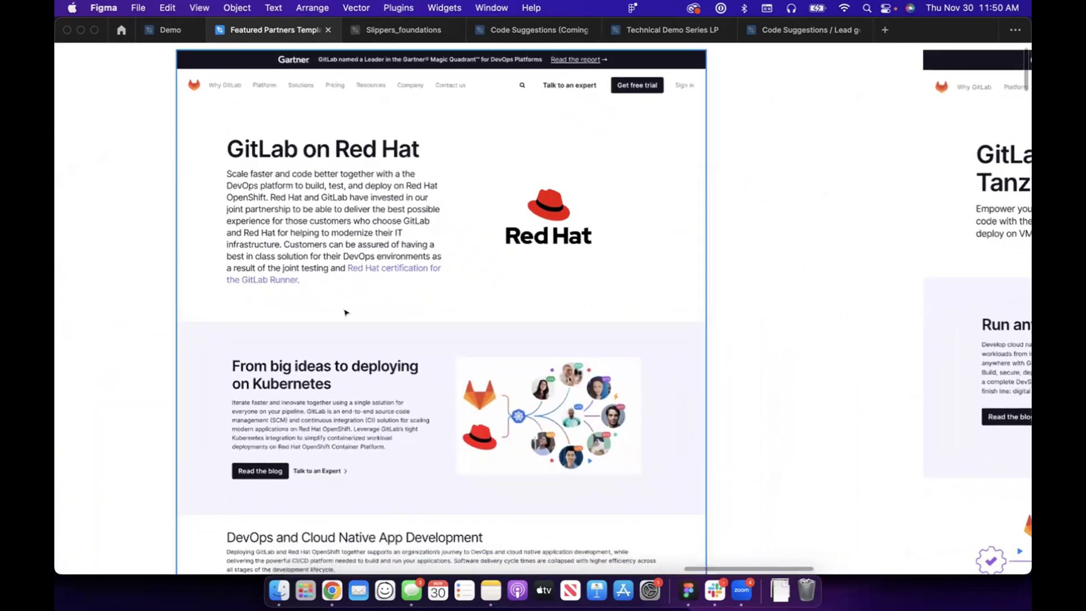
pyautogui.hscroll(-15, 346, 312)
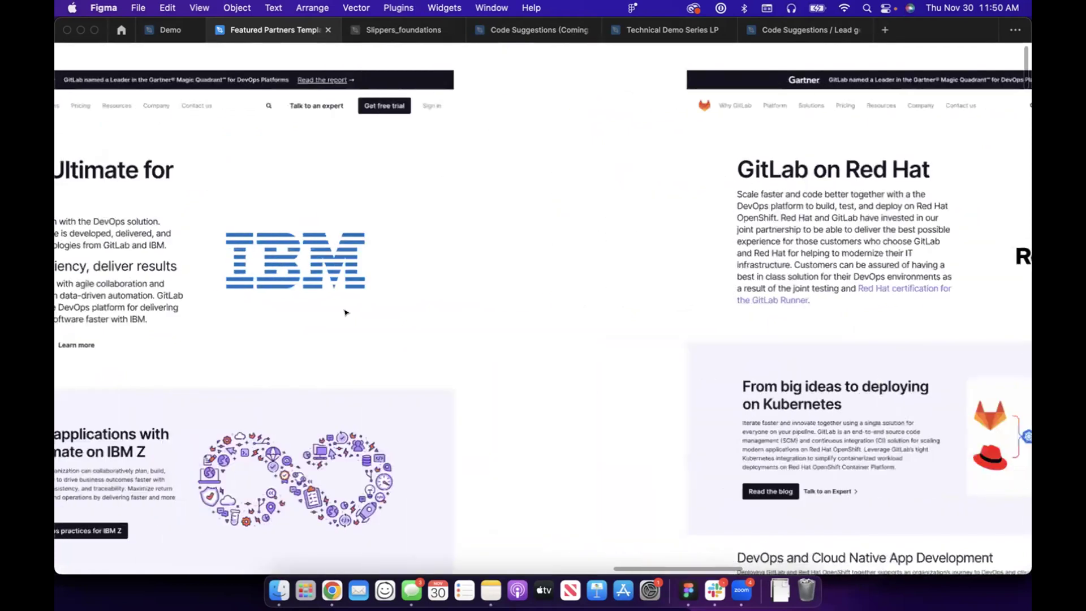
pyautogui.scroll(-15, 346, 312)
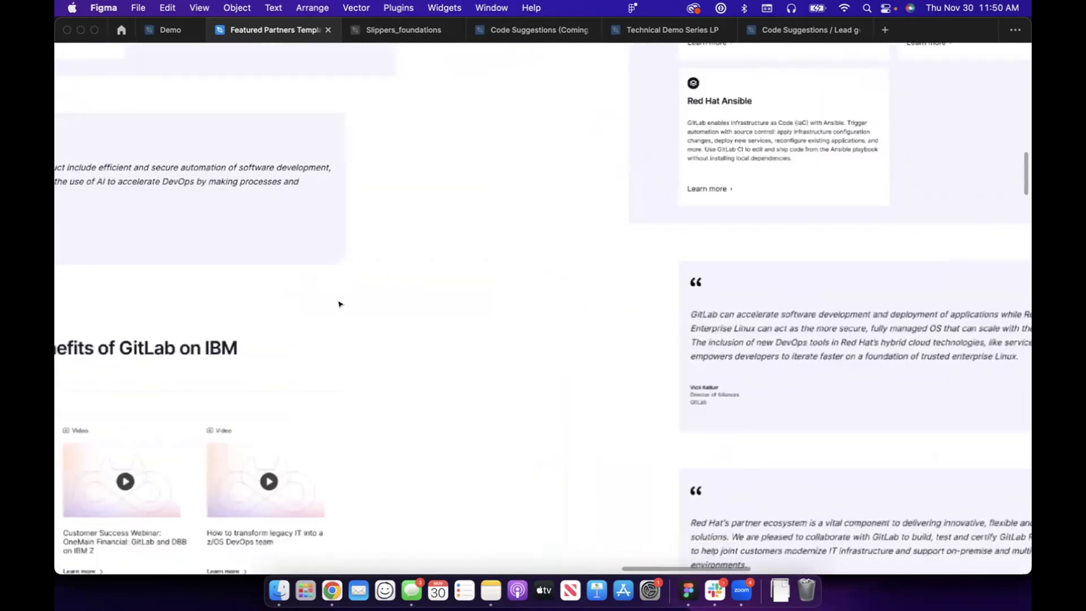
pyautogui.scroll(-20, 340, 304)
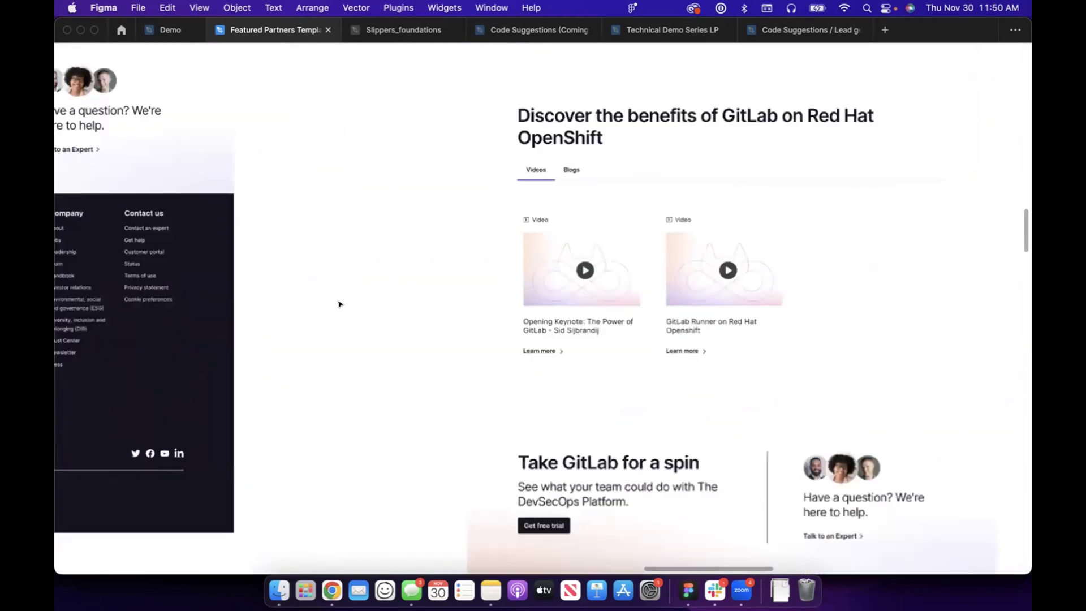
pyautogui.scroll(-10, 340, 304)
# Examine the Proposed AWS partner page design from its hero to the footer, alongside the proposed IBM design.
pyautogui.hscroll(10, 339, 304)
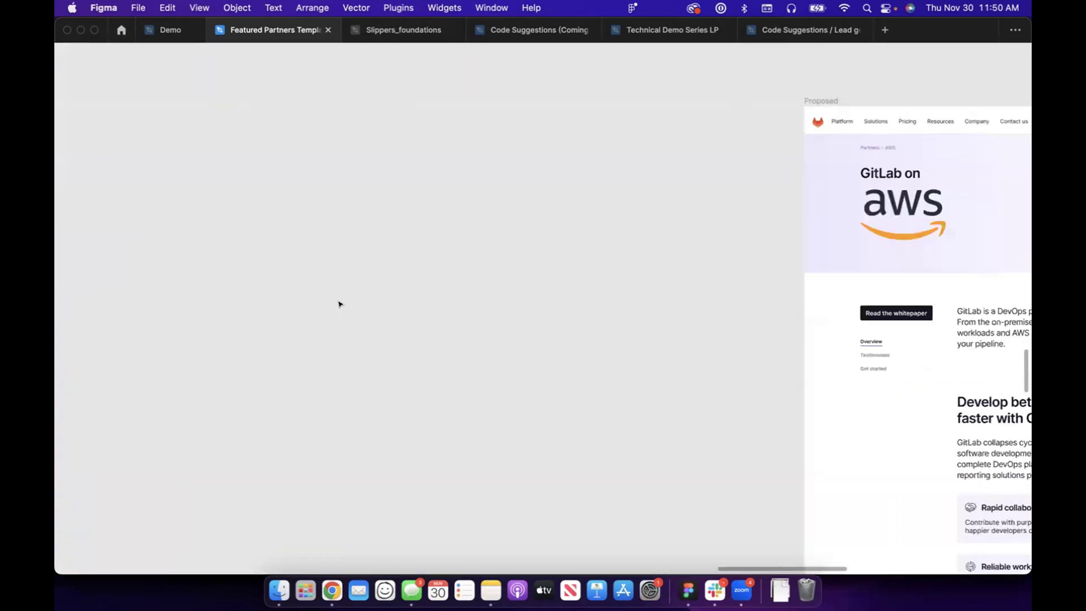
pyautogui.hscroll(5, 339, 304)
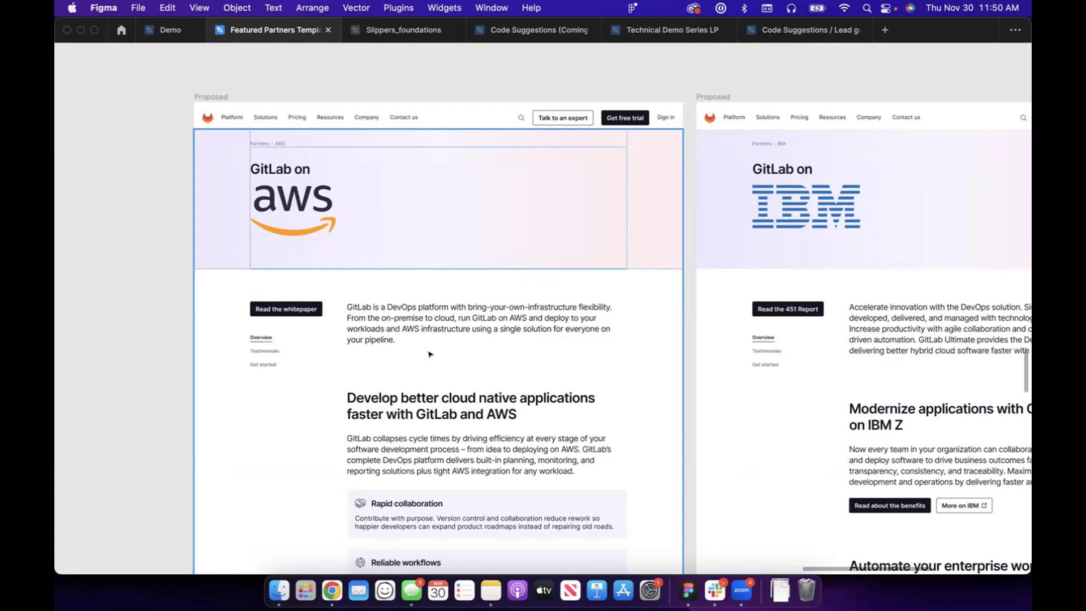
pyautogui.scroll(-4, 430, 354)
pyautogui.scroll(-3, 460, 291)
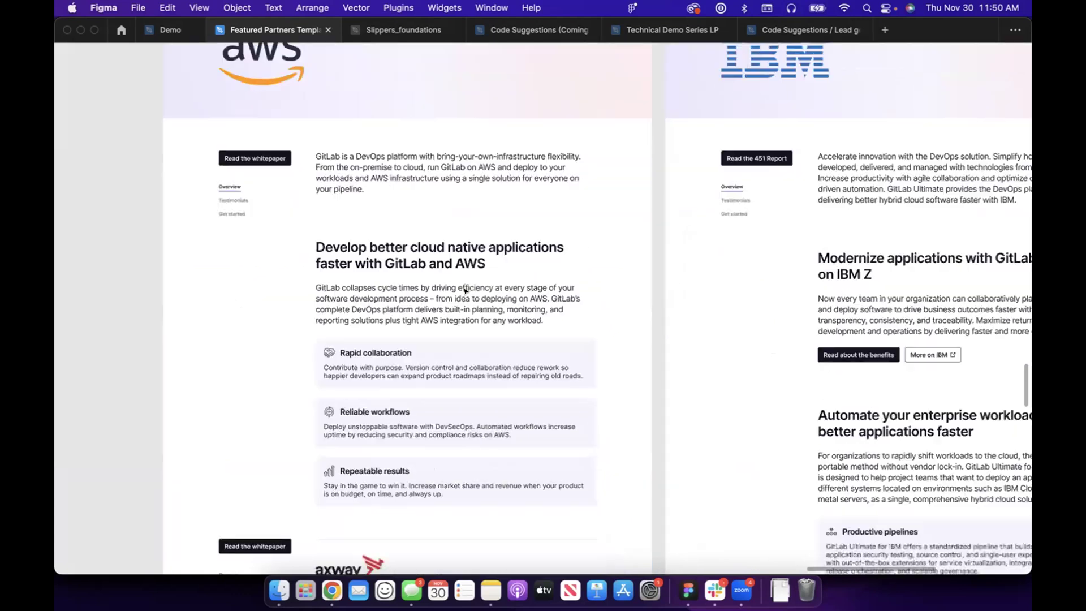
pyautogui.scroll(-15, 465, 290)
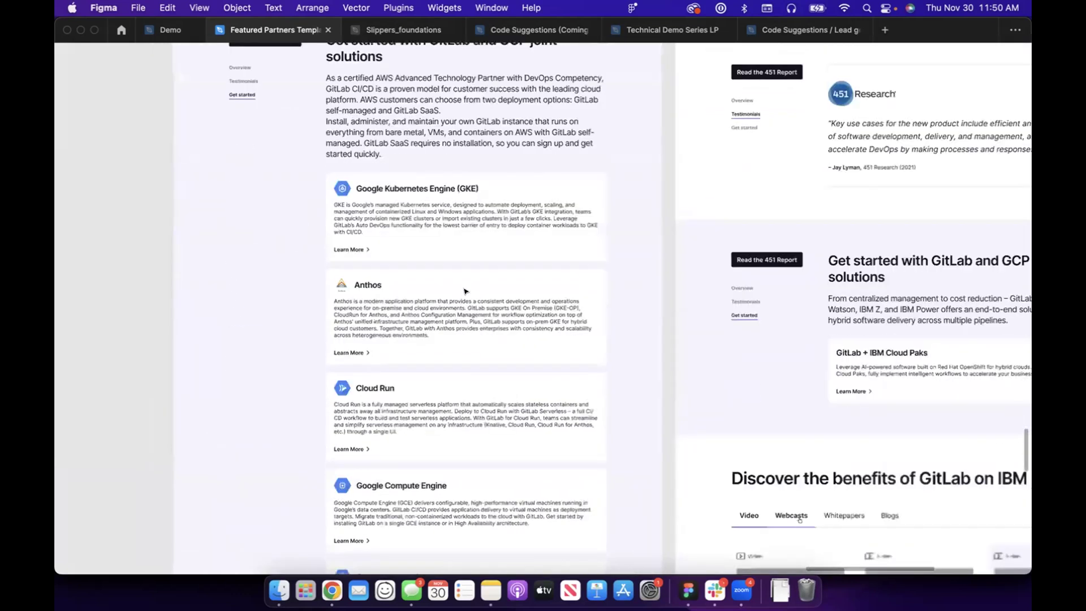
pyautogui.scroll(-15, 465, 291)
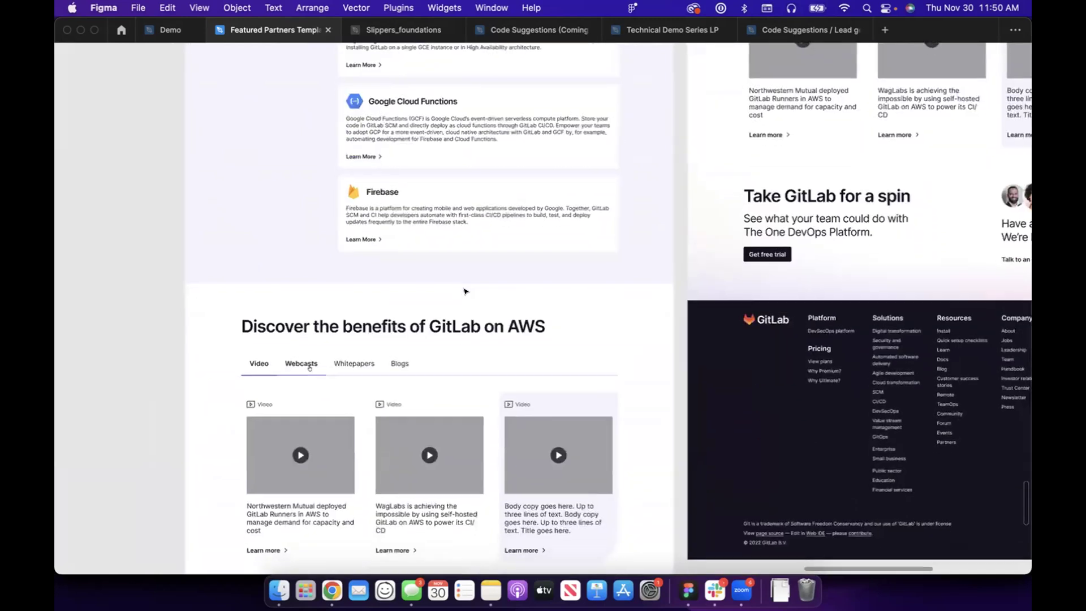
pyautogui.scroll(-4, 465, 291)
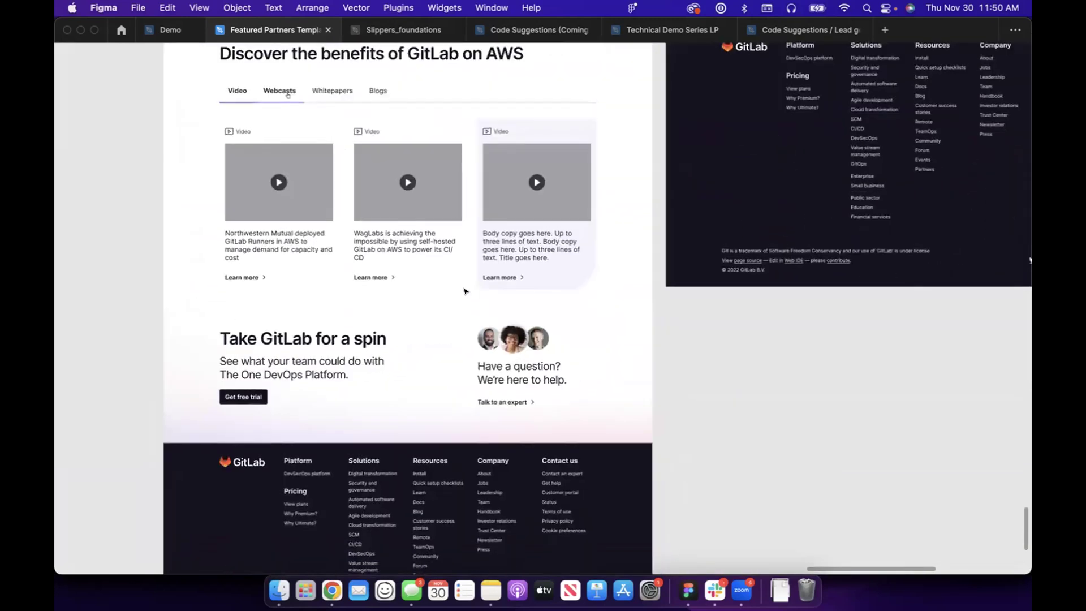